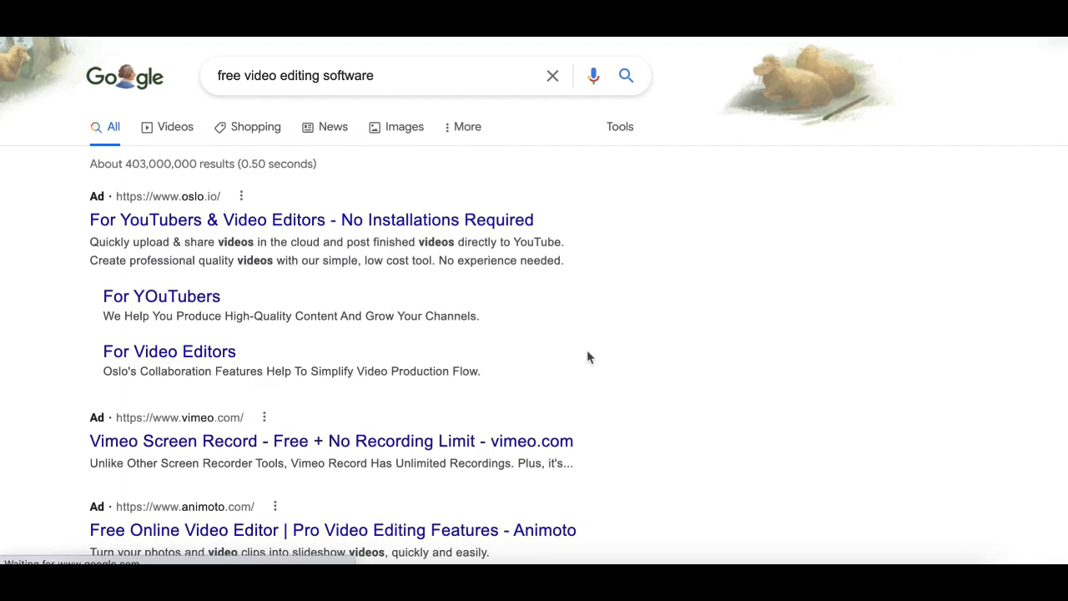
Browse the search results for free video editing software, open the Clideo article 'Top Free Video Editing Software' and scroll through it
{"action": "scroll", "coordinate": [643, 369], "scroll_direction": "down", "scroll_amount": 12}
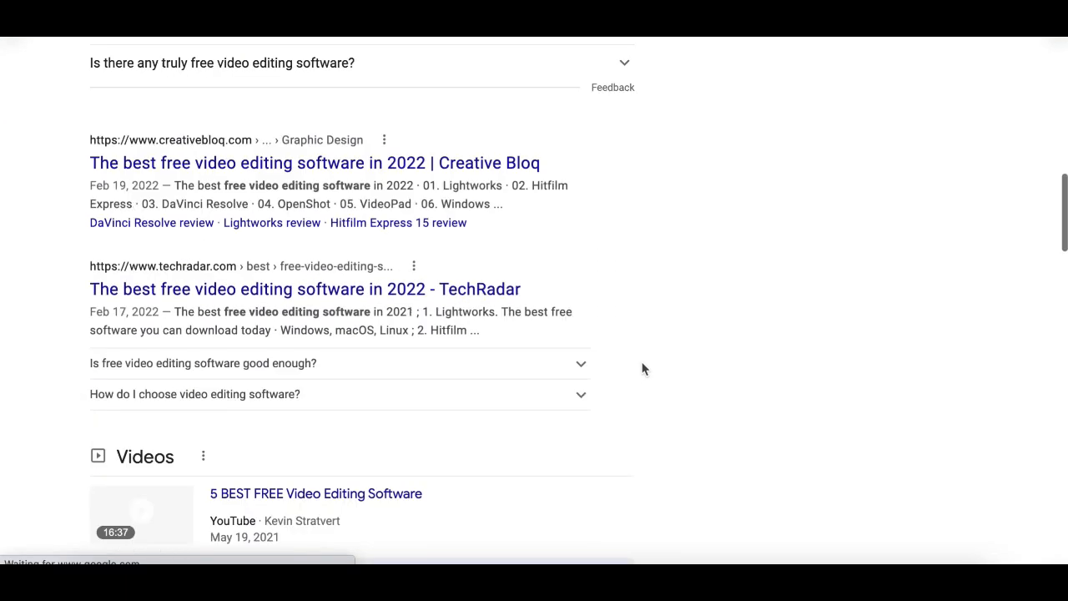
{"action": "scroll", "coordinate": [643, 368], "scroll_direction": "up", "scroll_amount": 5}
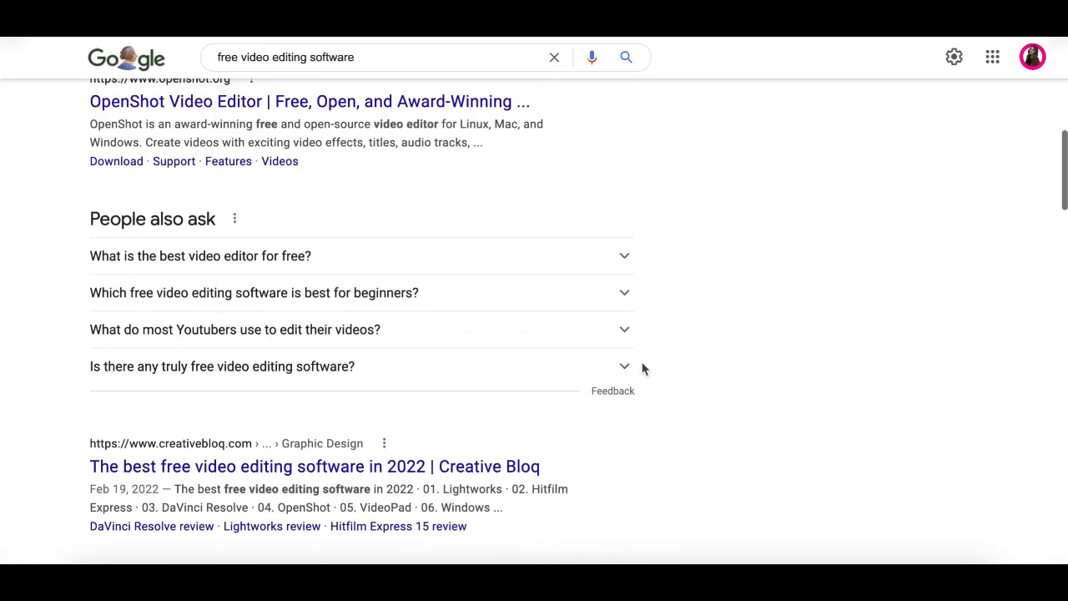
{"action": "scroll", "coordinate": [642, 369], "scroll_direction": "down", "scroll_amount": 10}
{"action": "left_click", "coordinate": [314, 455]}
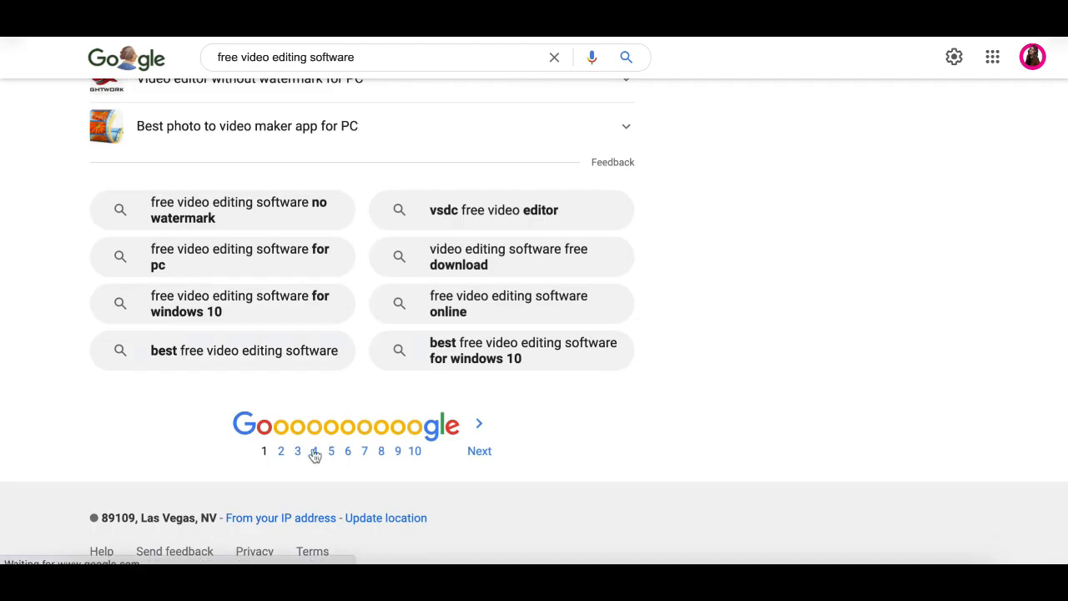
{"action": "scroll", "coordinate": [513, 485], "scroll_direction": "down", "scroll_amount": 3}
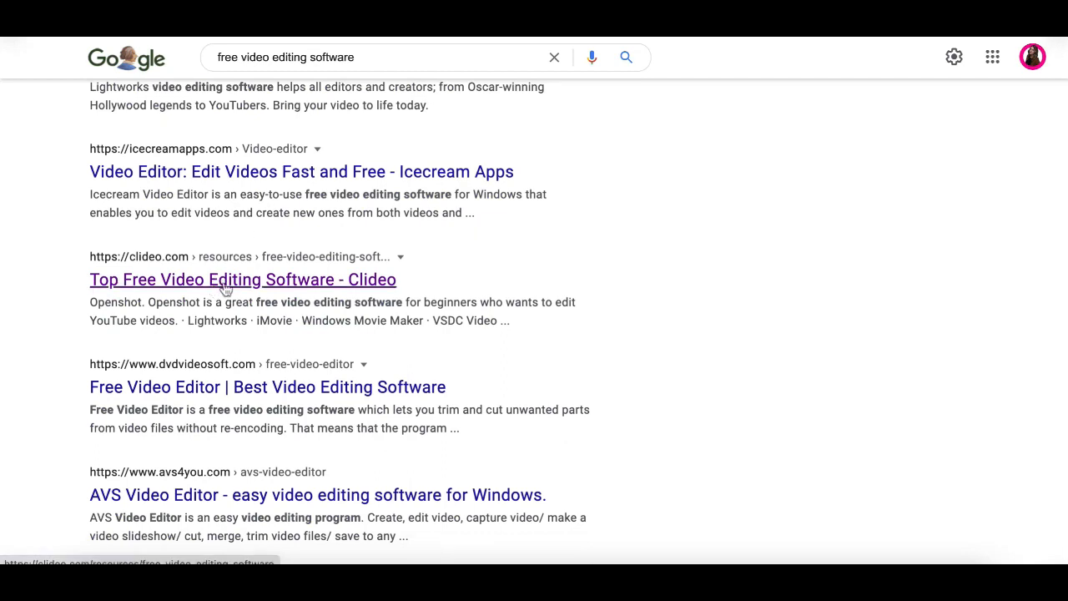
{"action": "left_click", "coordinate": [225, 284]}
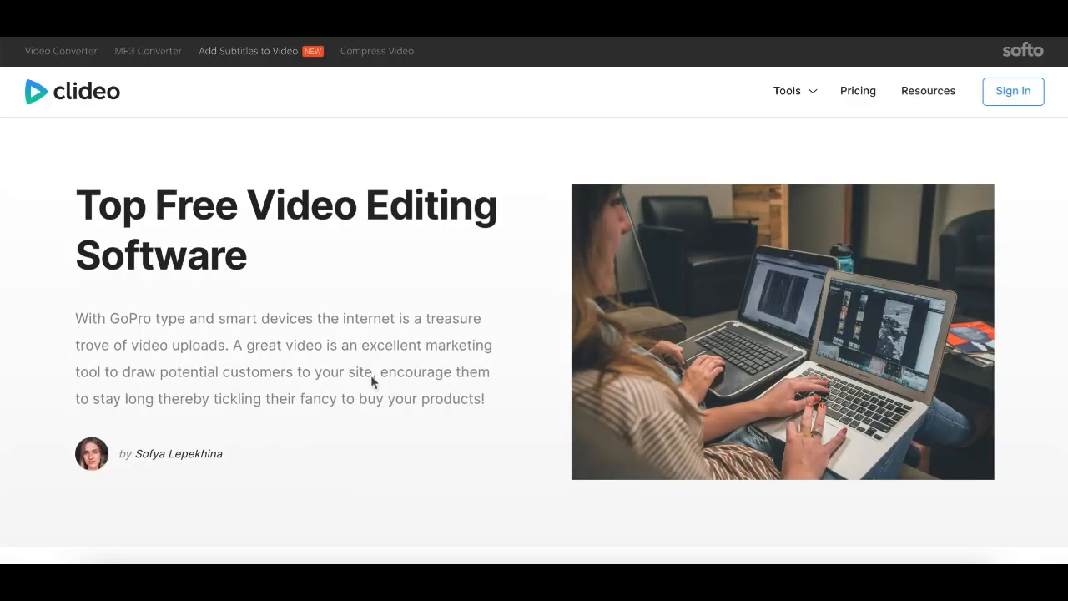
{"action": "scroll", "coordinate": [437, 401], "scroll_direction": "down", "scroll_amount": 6}
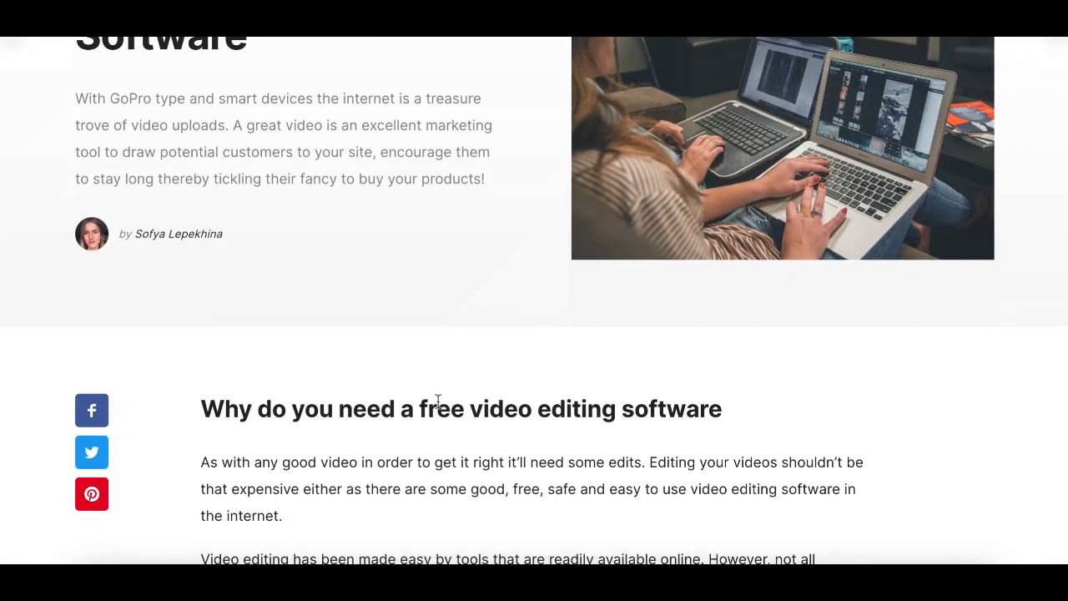
{"action": "scroll", "coordinate": [437, 402], "scroll_direction": "down", "scroll_amount": 10}
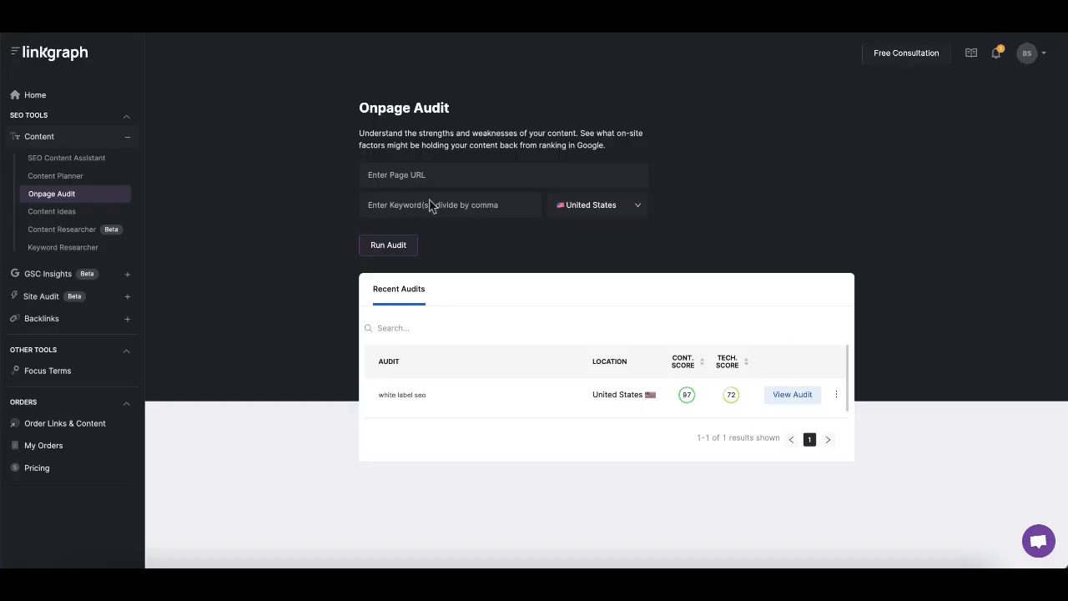
Run an Onpage Audit for the Clideo article URL with the keyword free video editing software in United States
{"action": "left_click", "coordinate": [411, 177]}
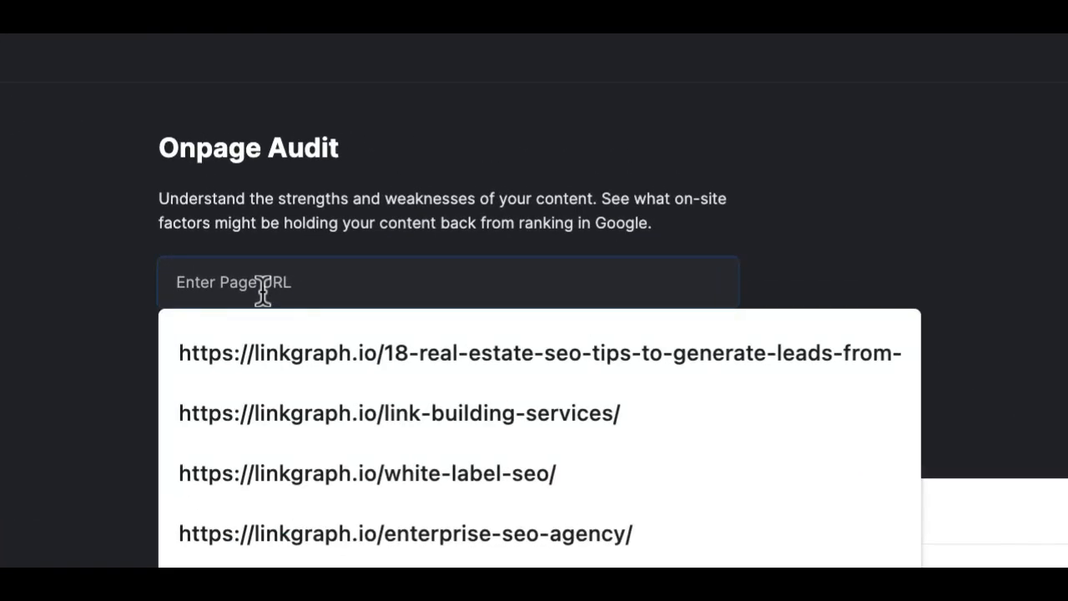
{"action": "type", "text": "https://clideo.com/resources/free-video-editing-software"}
{"action": "left_click", "coordinate": [298, 338]}
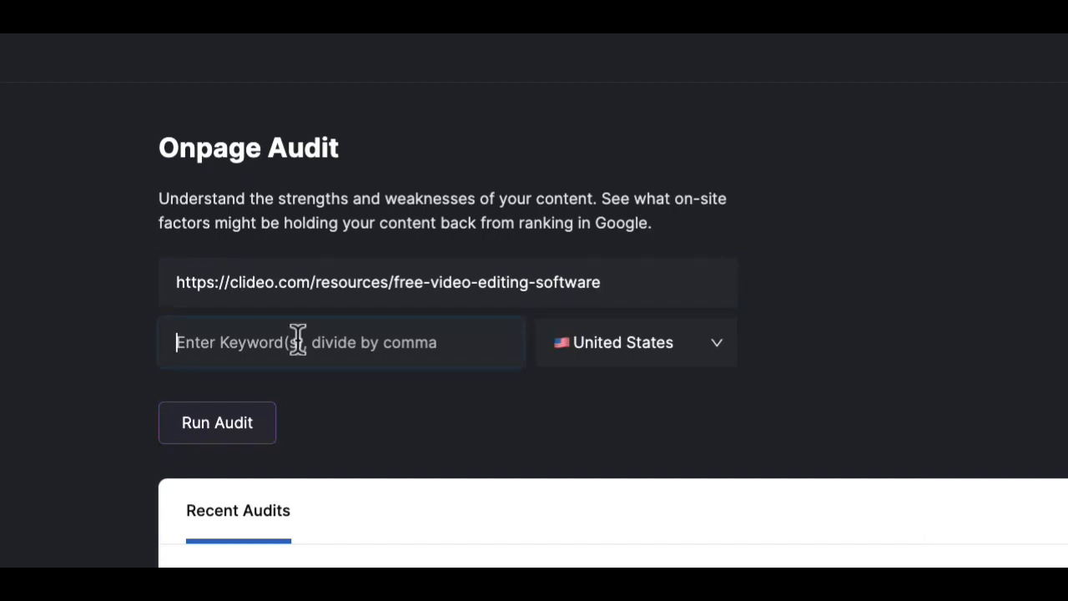
{"action": "type", "text": "free"}
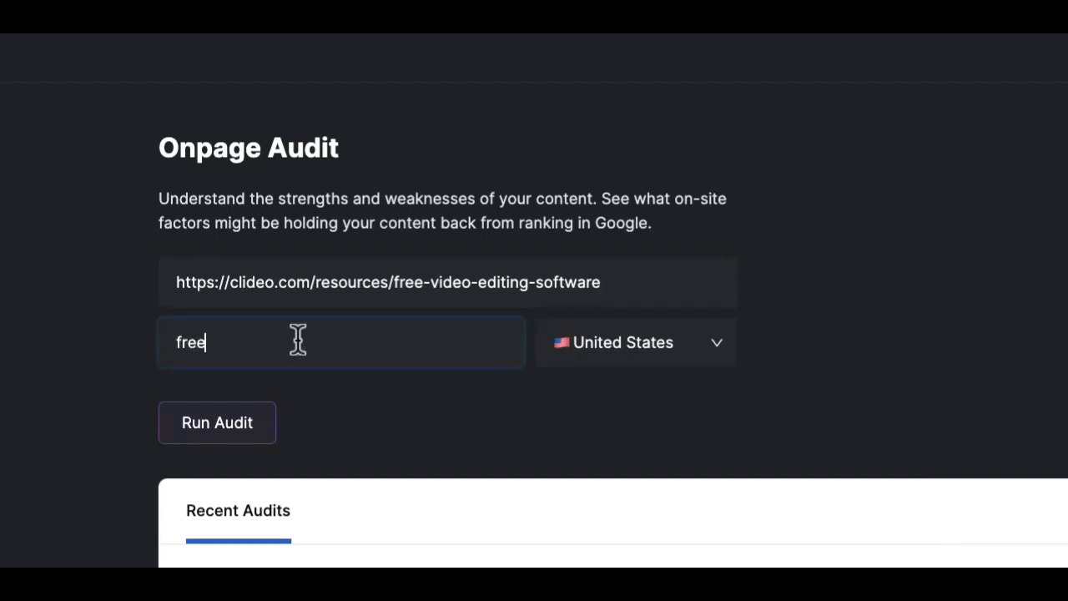
{"action": "type", "text": " video editing software"}
{"action": "left_click", "coordinate": [242, 424]}
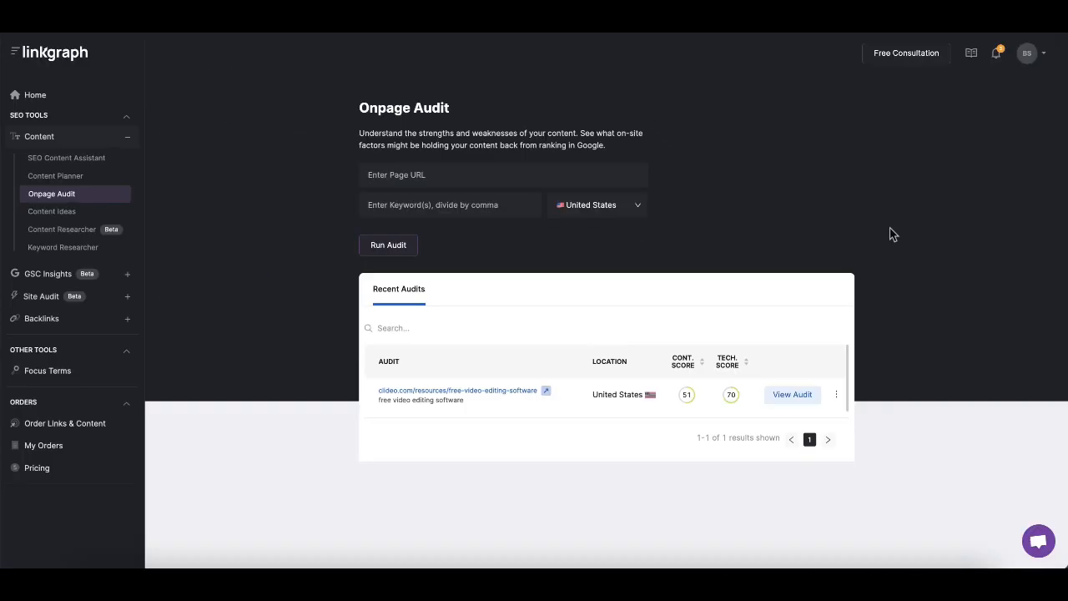
Open the audit report for the Clideo page and scroll through its content, structure, focus terms and inlinks sections
{"action": "left_click", "coordinate": [793, 400]}
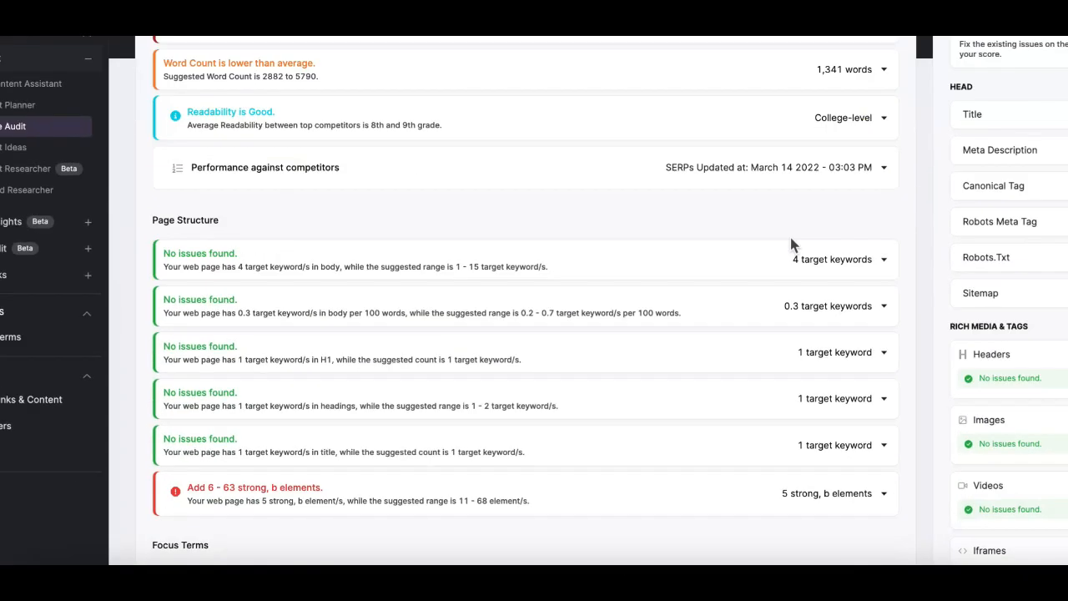
{"action": "scroll", "coordinate": [386, 215], "scroll_direction": "down", "scroll_amount": 2}
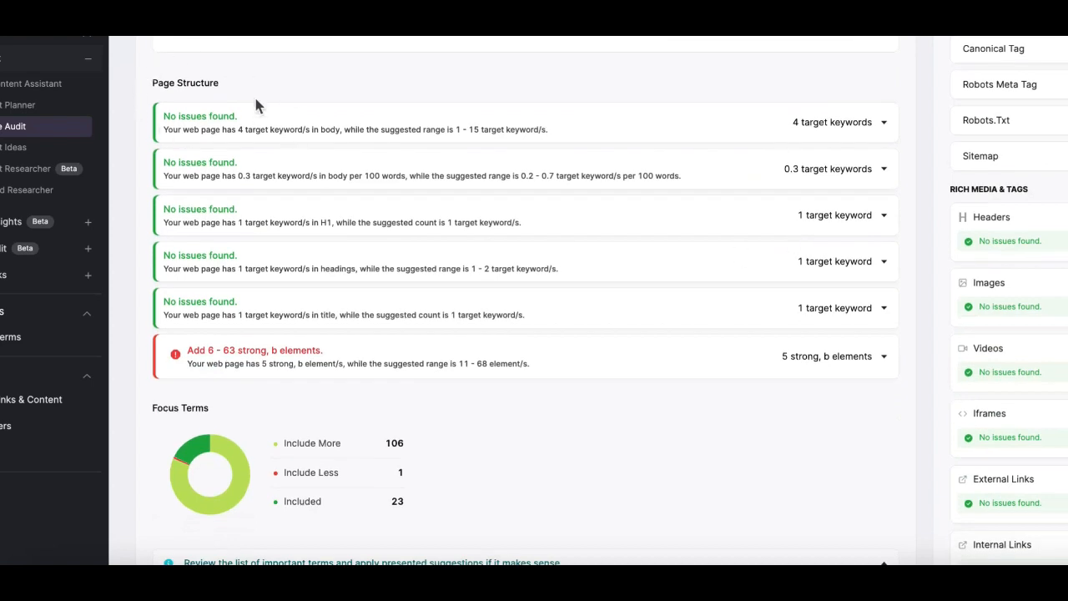
{"action": "scroll", "coordinate": [288, 160], "scroll_direction": "down", "scroll_amount": 5}
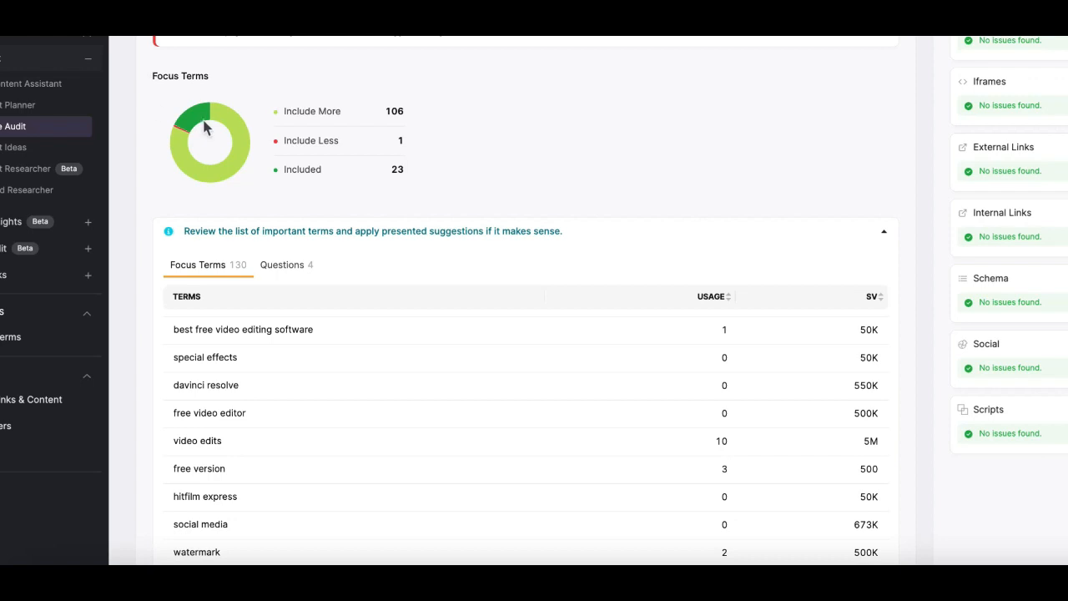
{"action": "scroll", "coordinate": [258, 111], "scroll_direction": "down", "scroll_amount": 4}
{"action": "scroll", "coordinate": [292, 352], "scroll_direction": "down", "scroll_amount": 4}
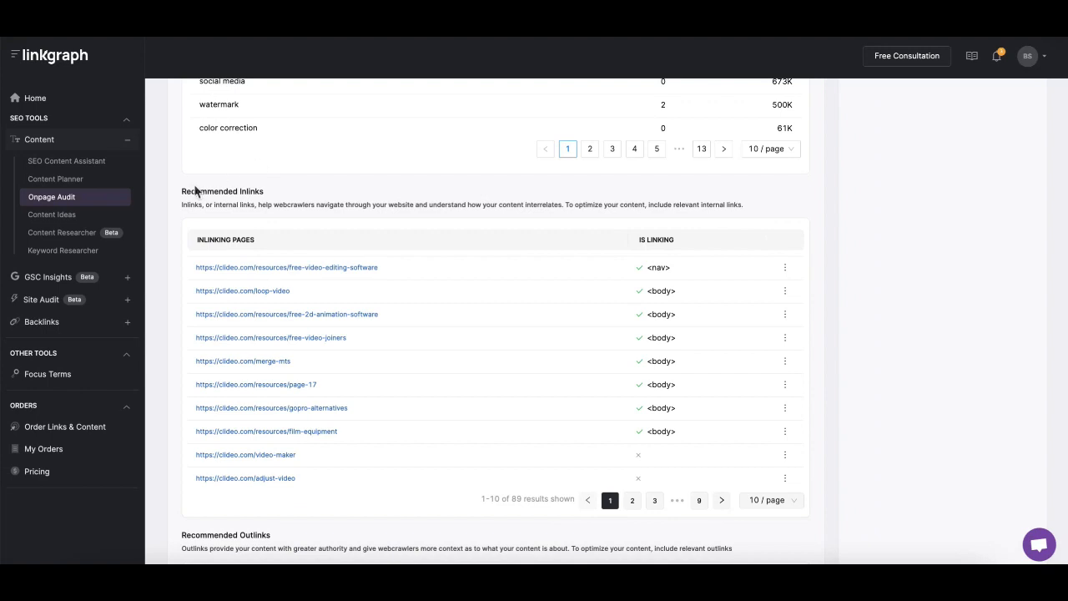
{"action": "scroll", "coordinate": [606, 178], "scroll_direction": "up", "scroll_amount": 15}
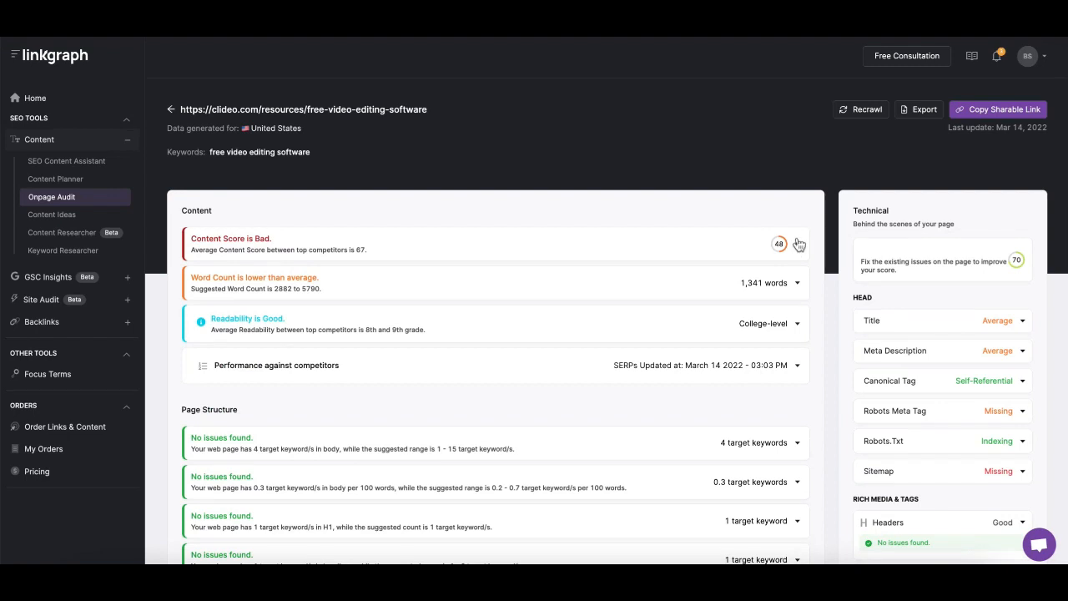
Expand and collapse the Content Score chart and the Title details in the technical panel
{"action": "left_click", "coordinate": [798, 244]}
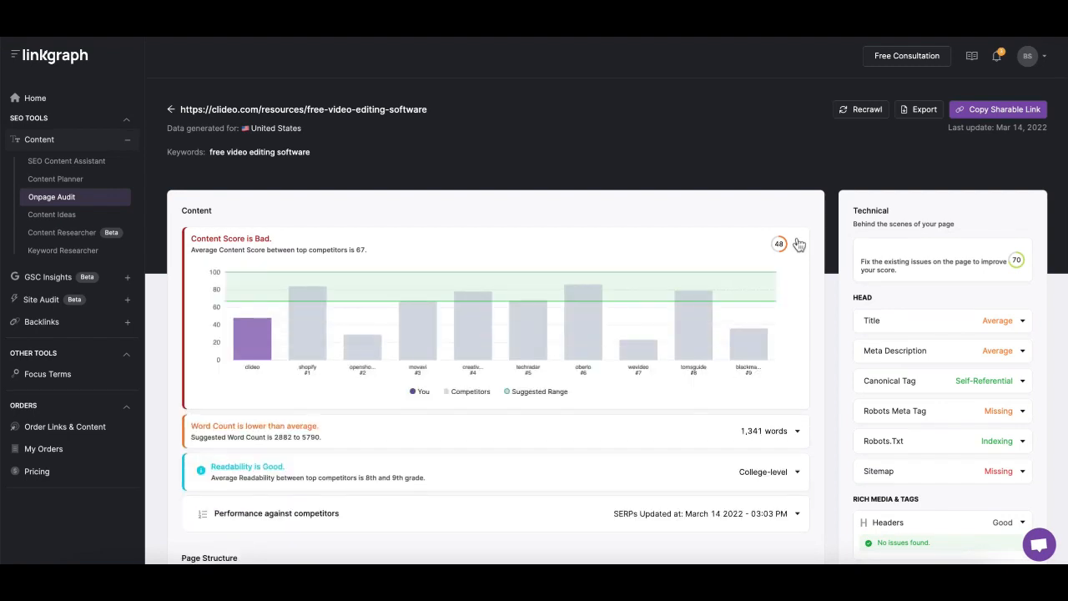
{"action": "left_click", "coordinate": [798, 244]}
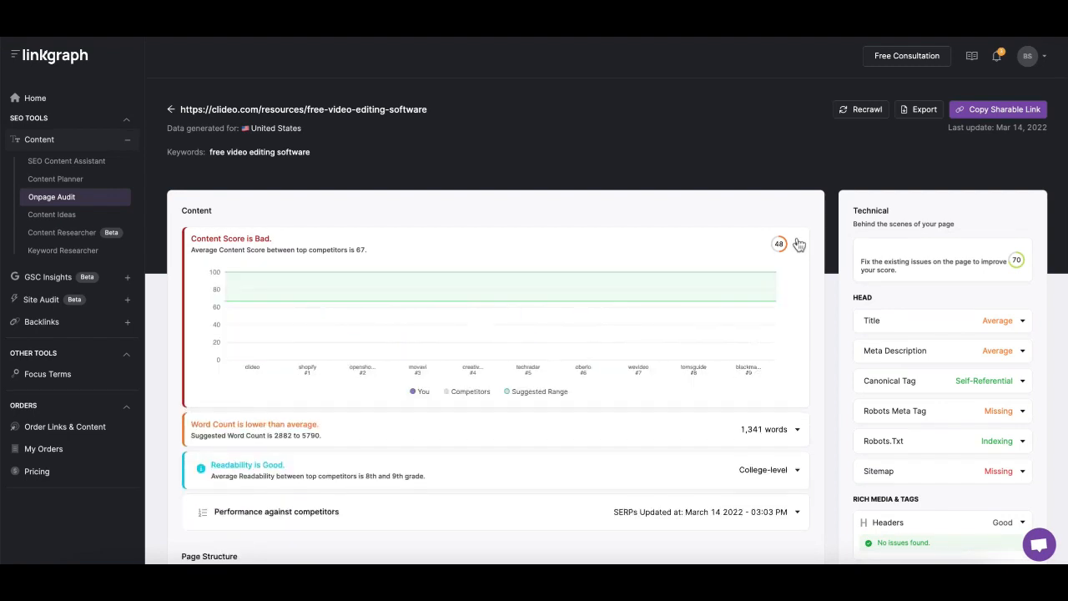
{"action": "left_click", "coordinate": [1020, 322]}
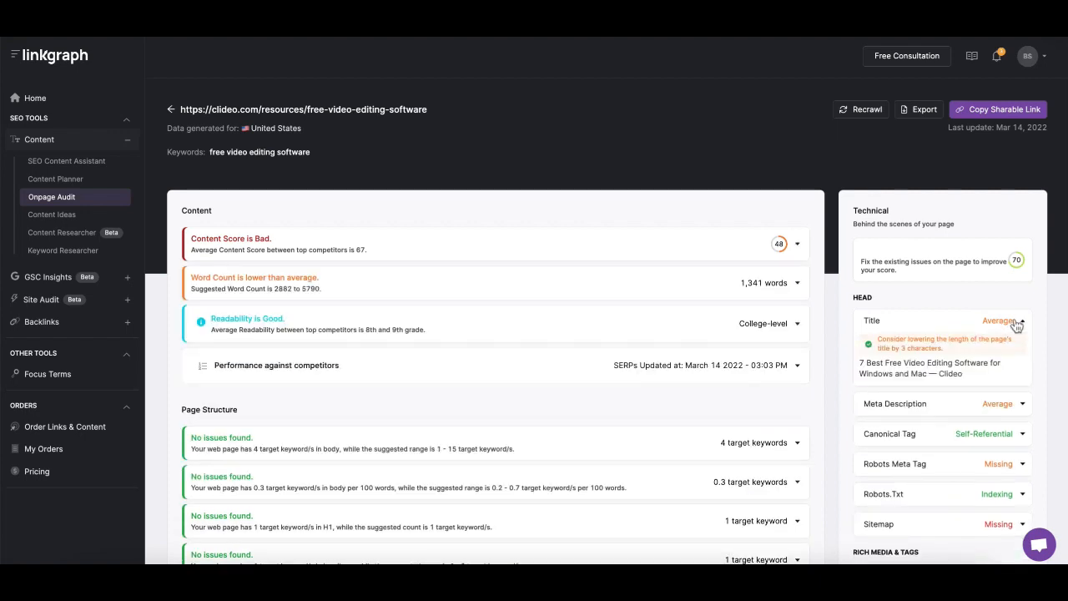
{"action": "left_click", "coordinate": [1018, 323]}
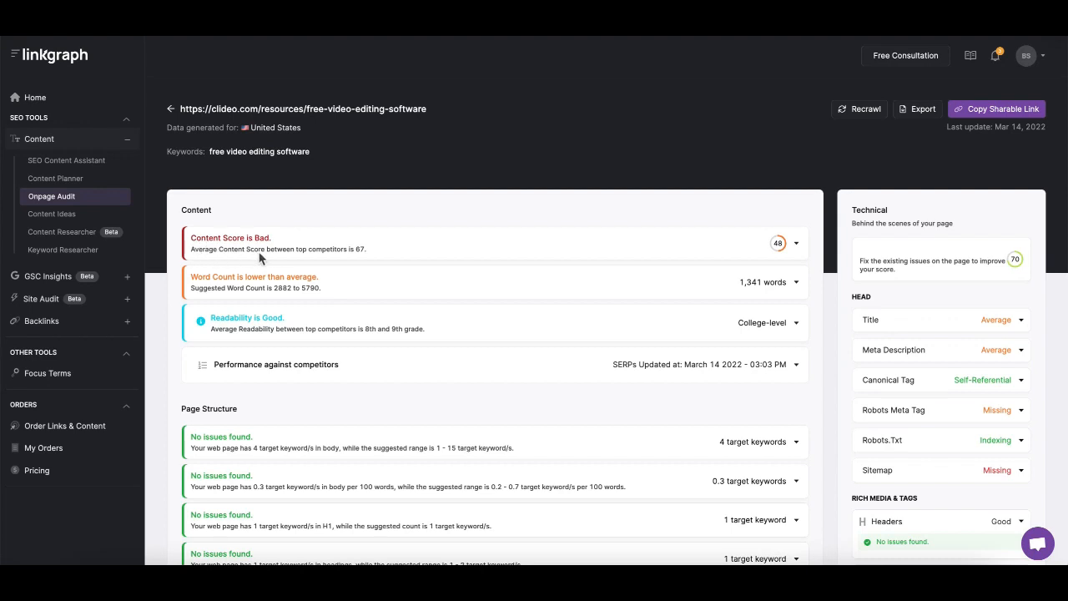
Reopen the Content Score chart, inspect each competitor's content score, and collapse it again
{"action": "left_click", "coordinate": [798, 246]}
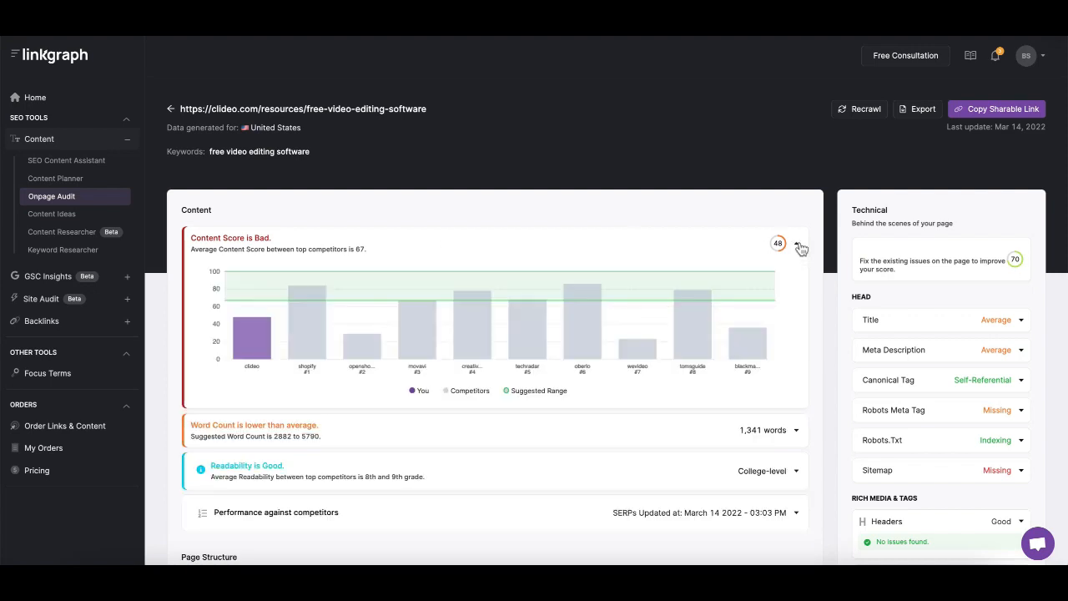
{"action": "mouse_move", "coordinate": [305, 338]}
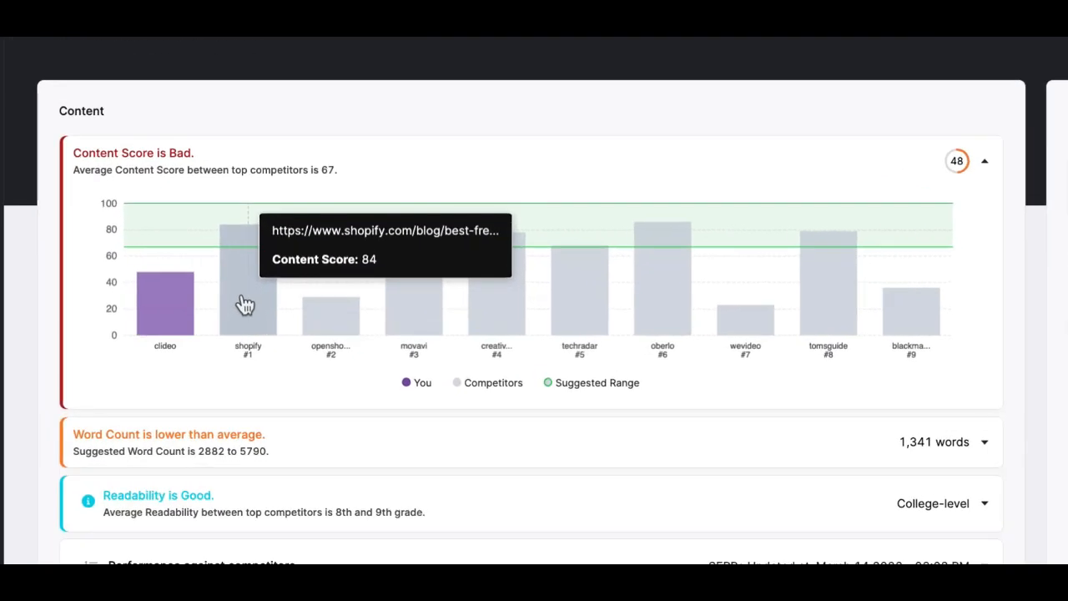
{"action": "mouse_move", "coordinate": [331, 329]}
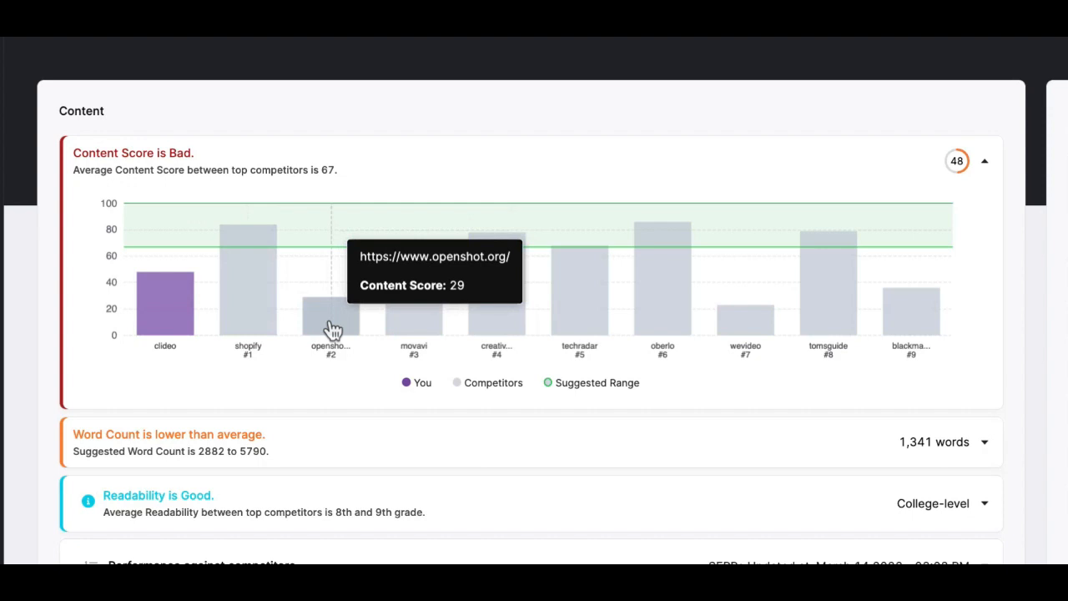
{"action": "mouse_move", "coordinate": [410, 315]}
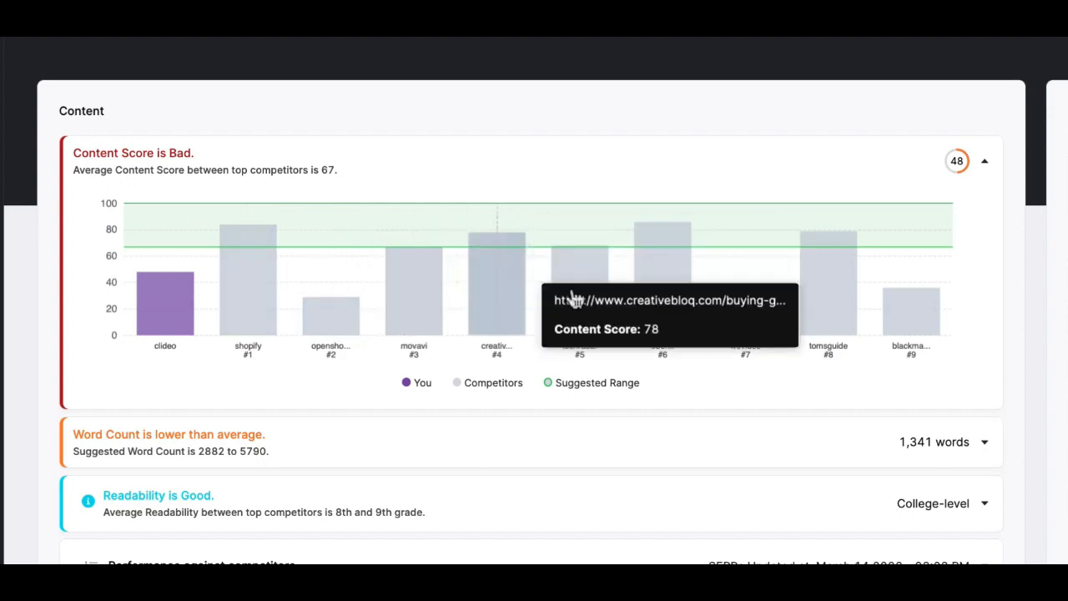
{"action": "mouse_move", "coordinate": [588, 301]}
{"action": "mouse_move", "coordinate": [673, 279]}
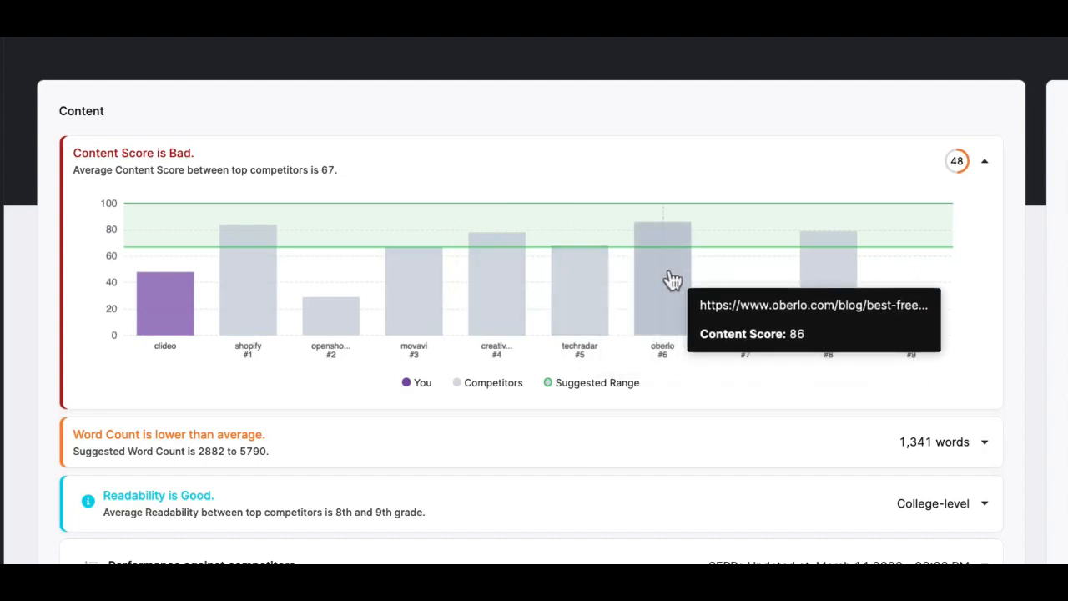
{"action": "left_click", "coordinate": [984, 164]}
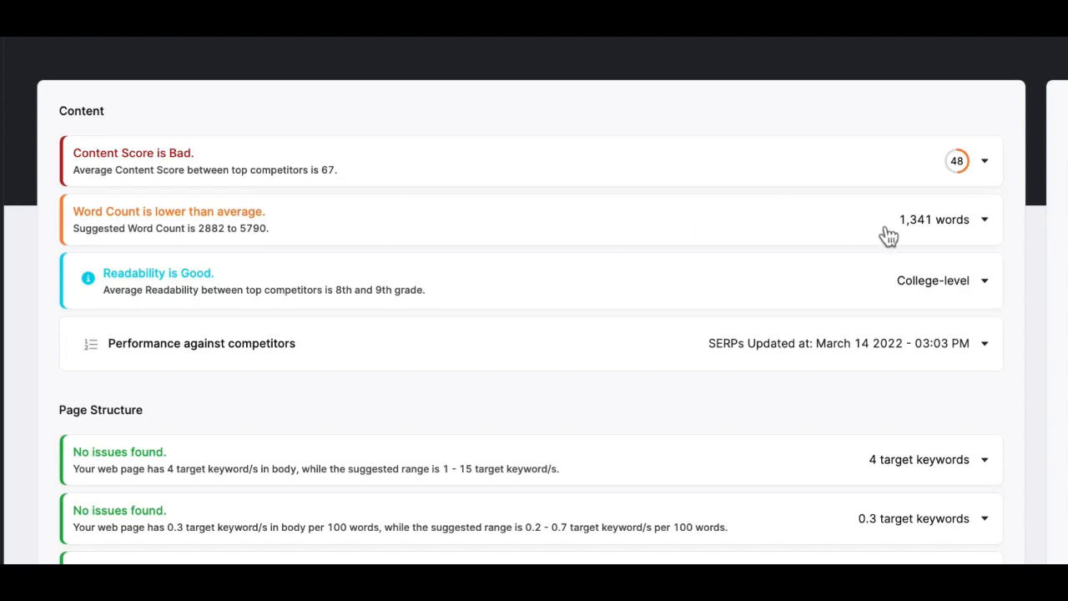
Expand the Word Count chart, inspect competitor word counts, and collapse it
{"action": "left_click", "coordinate": [986, 221]}
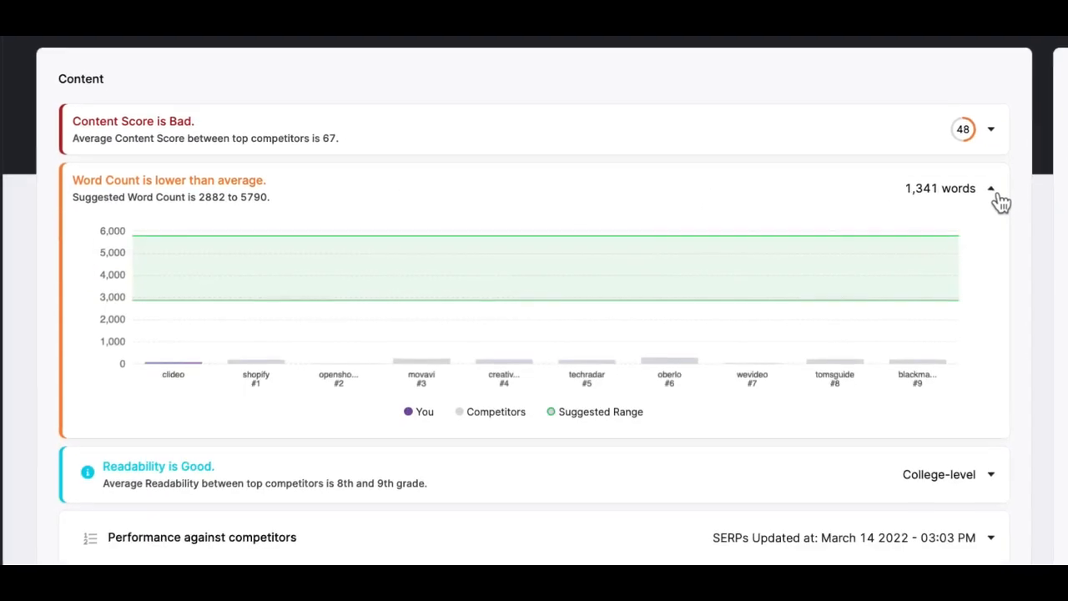
{"action": "mouse_move", "coordinate": [265, 317]}
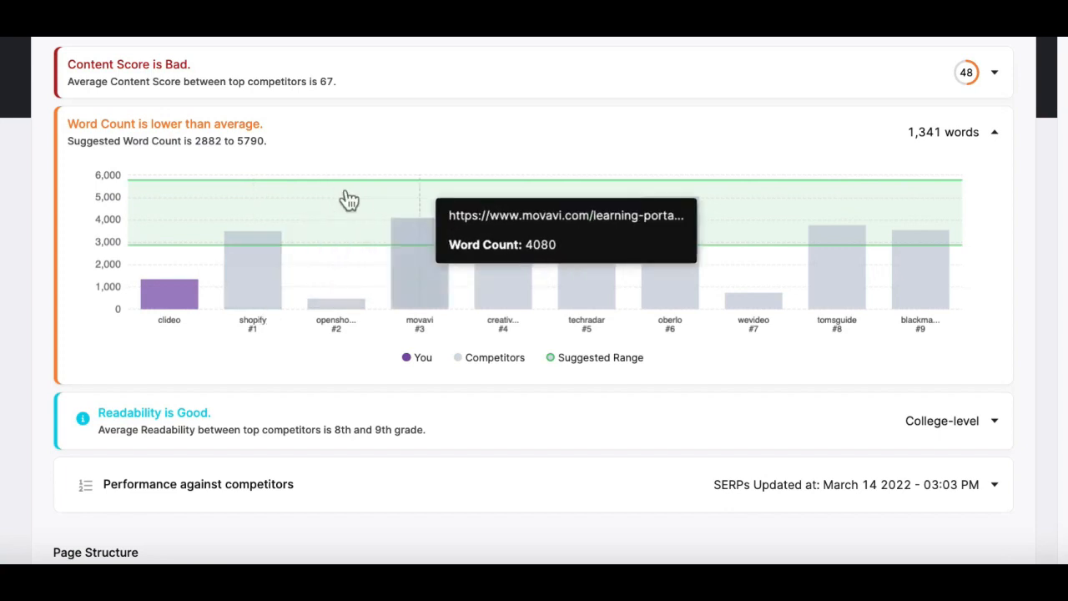
{"action": "left_click", "coordinate": [992, 137]}
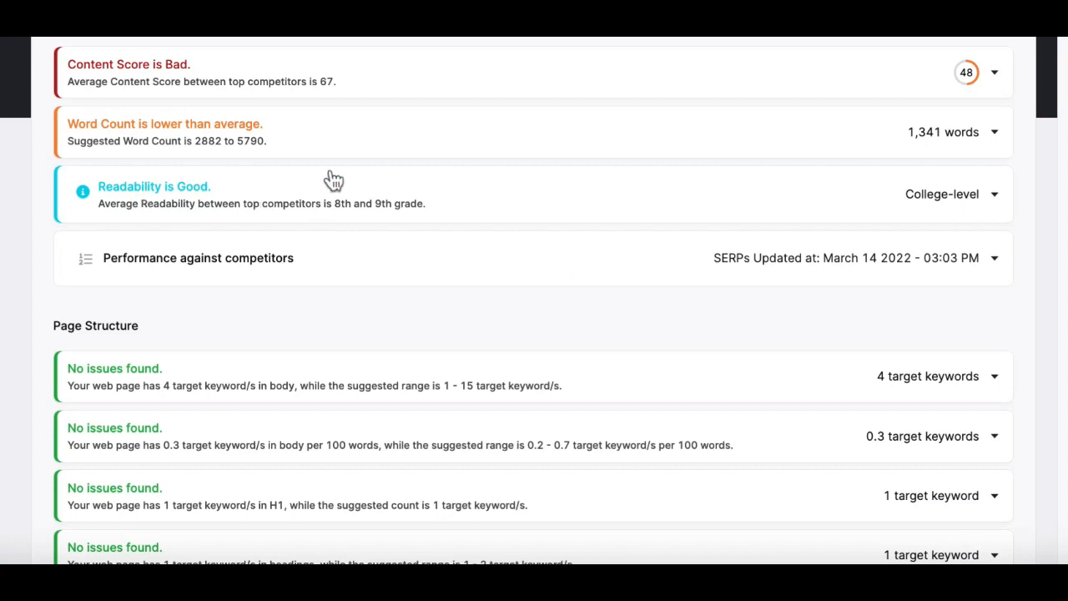
Expand Performance against competitors, review the competitor comparison table, and collapse it
{"action": "scroll", "coordinate": [679, 172], "scroll_direction": "down", "scroll_amount": 3}
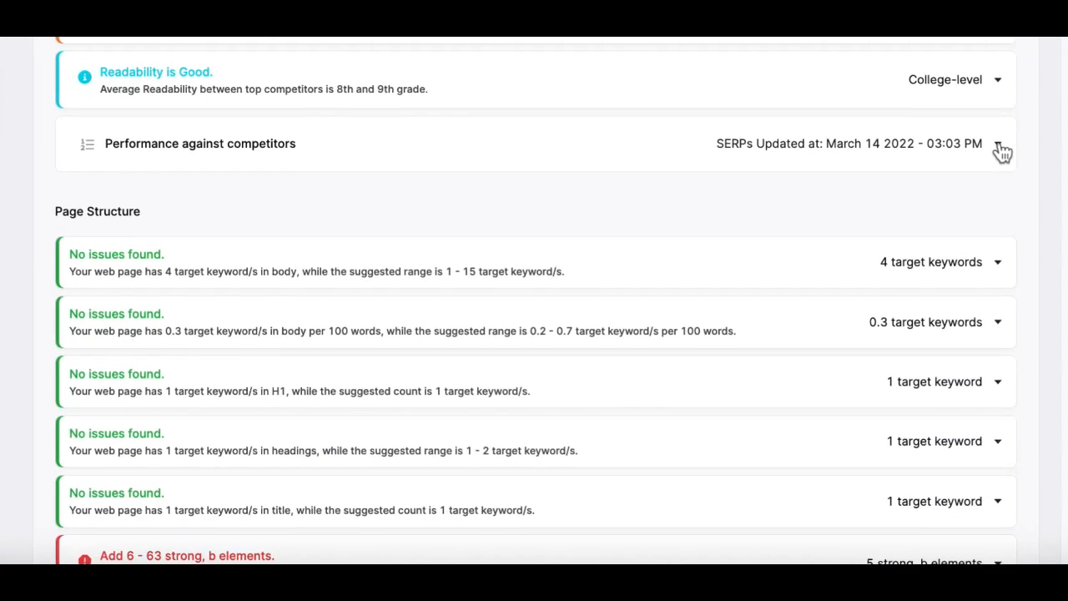
{"action": "left_click", "coordinate": [959, 177]}
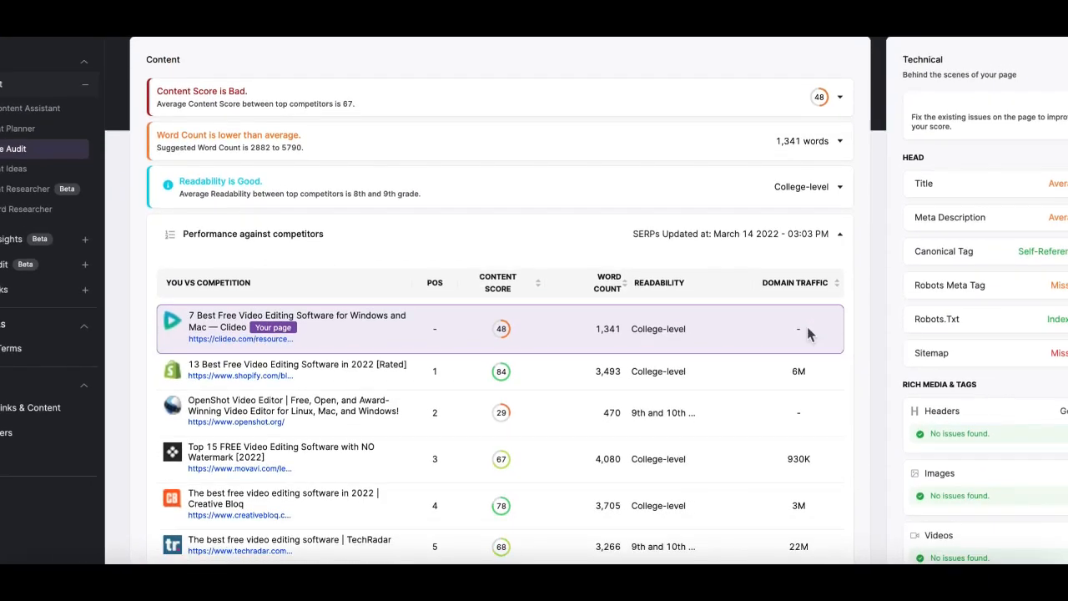
{"action": "scroll", "coordinate": [807, 333], "scroll_direction": "down", "scroll_amount": 3}
{"action": "scroll", "coordinate": [756, 458], "scroll_direction": "down", "scroll_amount": 2}
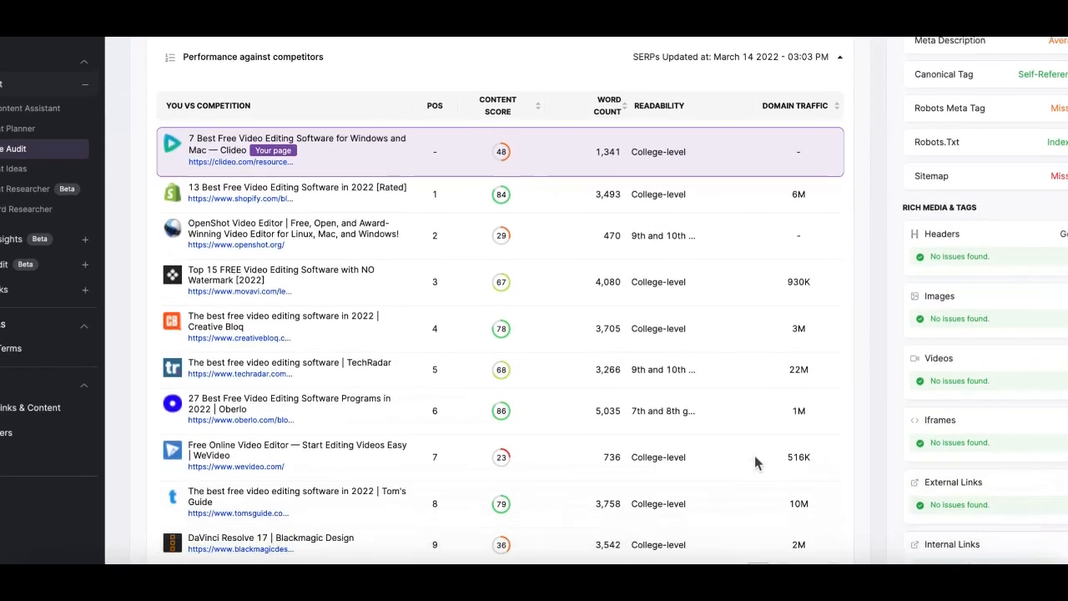
{"action": "scroll", "coordinate": [755, 457], "scroll_direction": "down", "scroll_amount": 1}
{"action": "scroll", "coordinate": [755, 456], "scroll_direction": "up", "scroll_amount": 1}
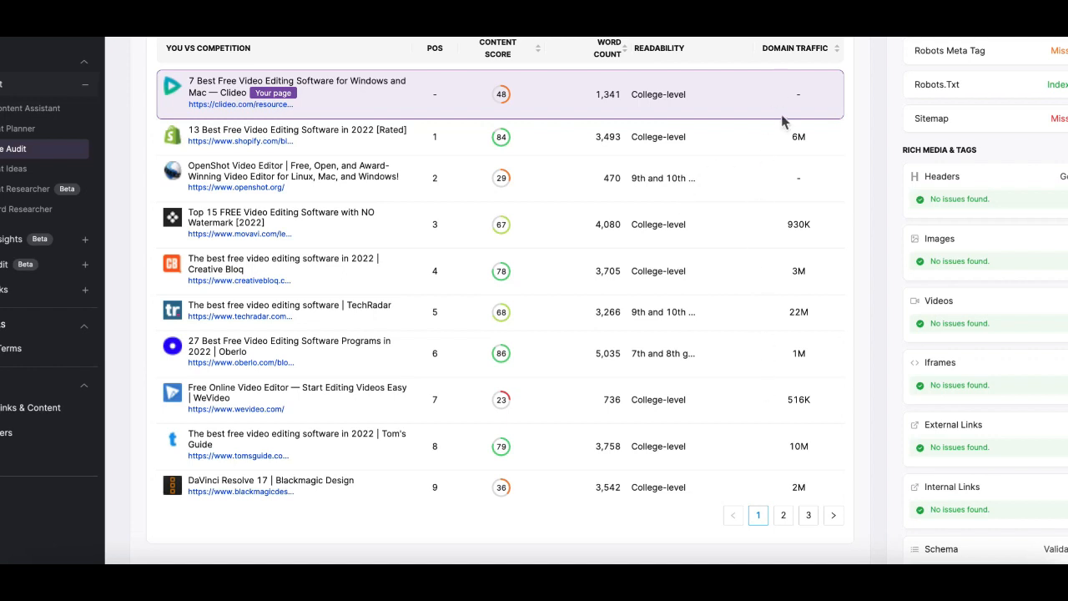
{"action": "scroll", "coordinate": [782, 114], "scroll_direction": "up", "scroll_amount": 1}
{"action": "left_click", "coordinate": [837, 70]}
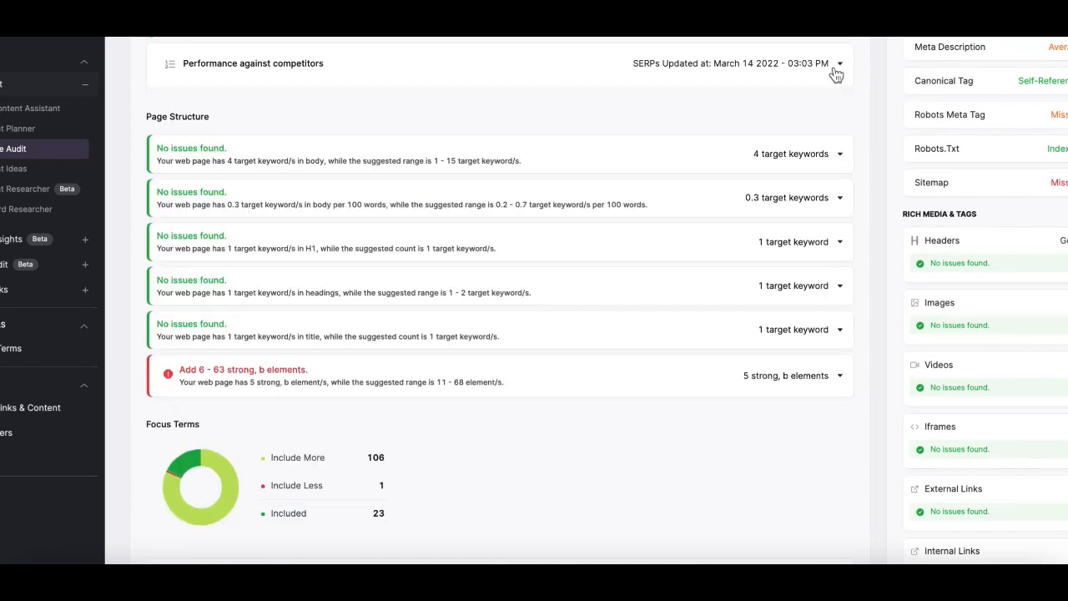
{"action": "scroll", "coordinate": [822, 131], "scroll_direction": "up", "scroll_amount": 3}
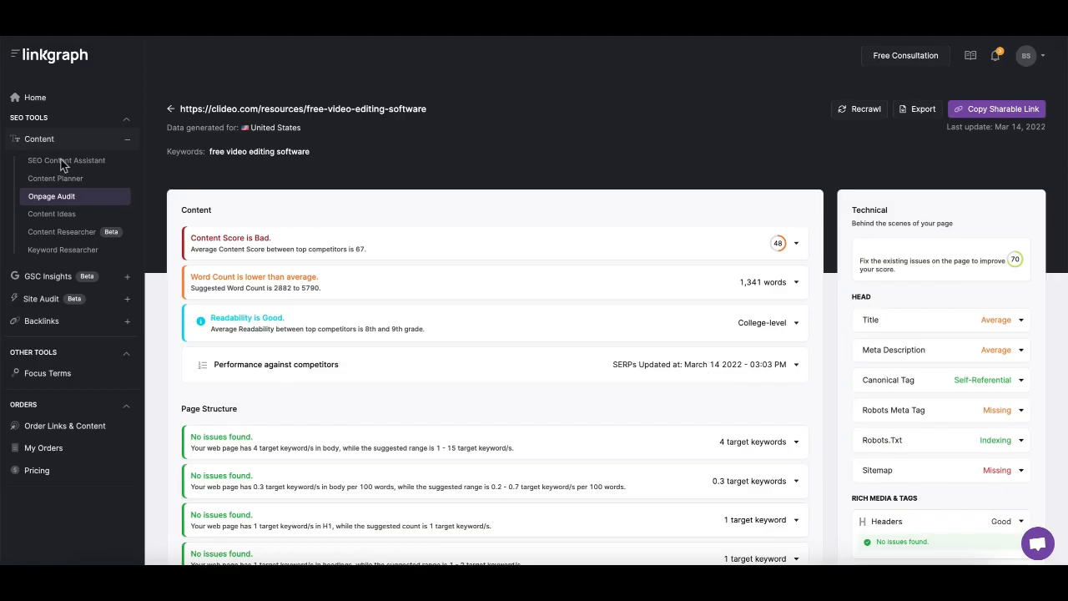
Create a new SEO Content Assistant document by uploading the Clideo article from its pasted URL
{"action": "left_click", "coordinate": [63, 167]}
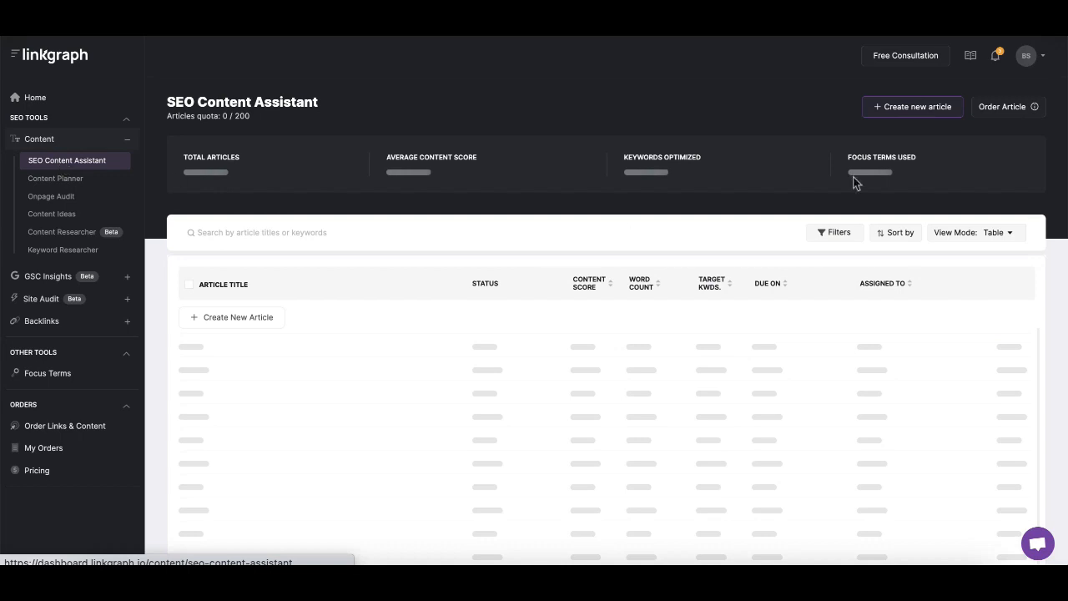
{"action": "left_click", "coordinate": [915, 112]}
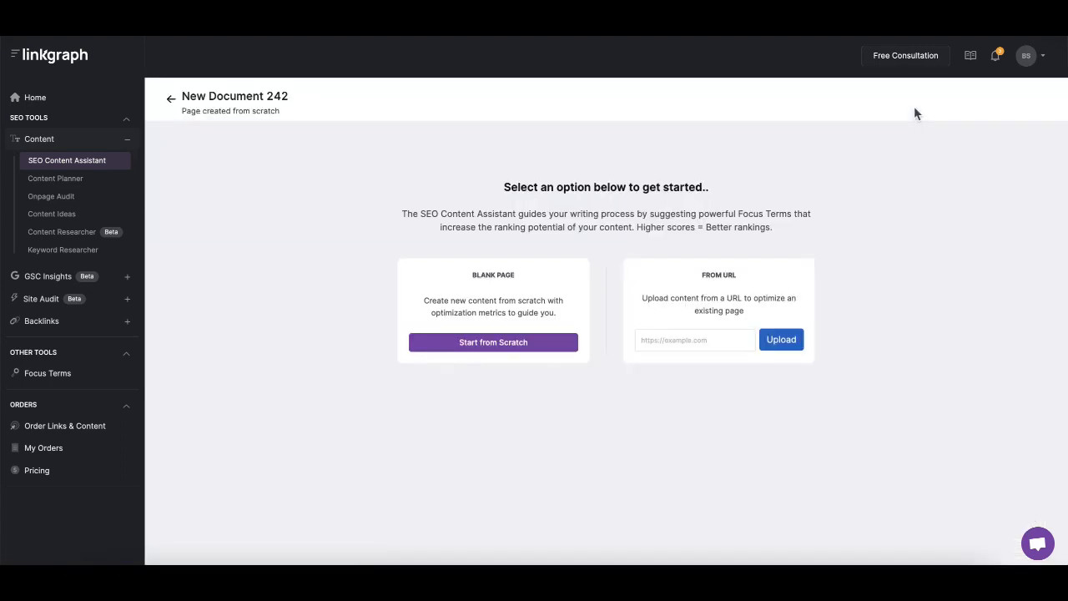
{"action": "left_click", "coordinate": [678, 364]}
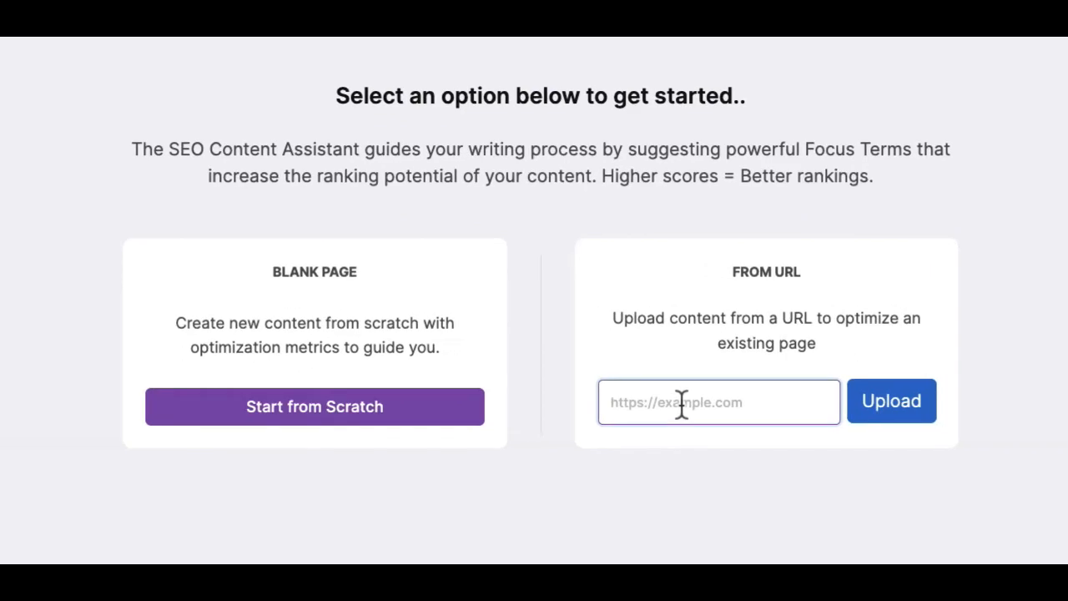
{"action": "key", "text": "ctrl+v"}
{"action": "left_click", "coordinate": [891, 400]}
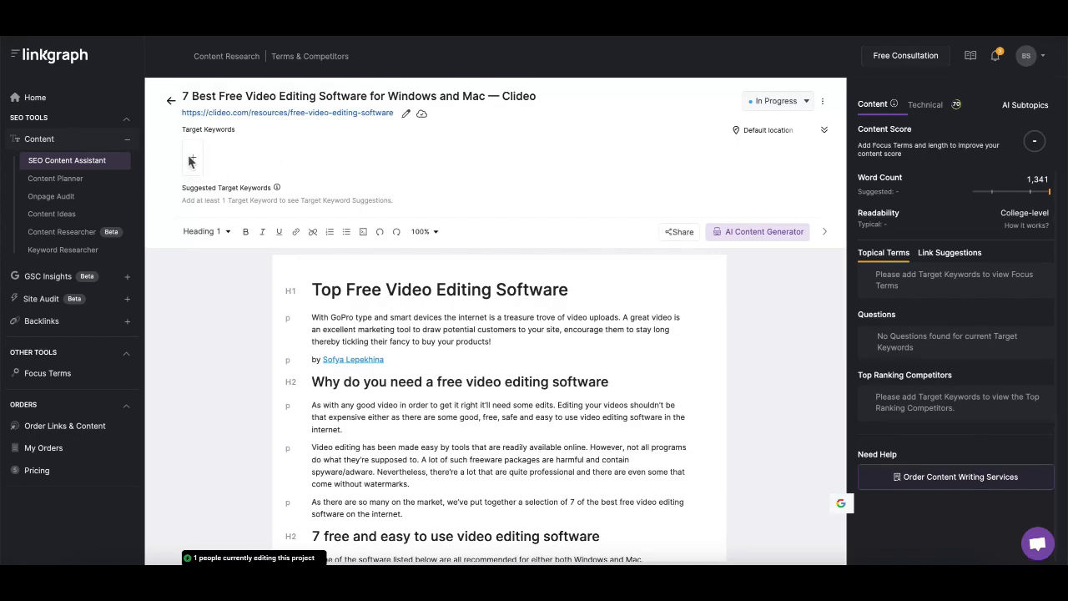
Add "free video editing software" as the document's target keyword
{"action": "left_click", "coordinate": [212, 153]}
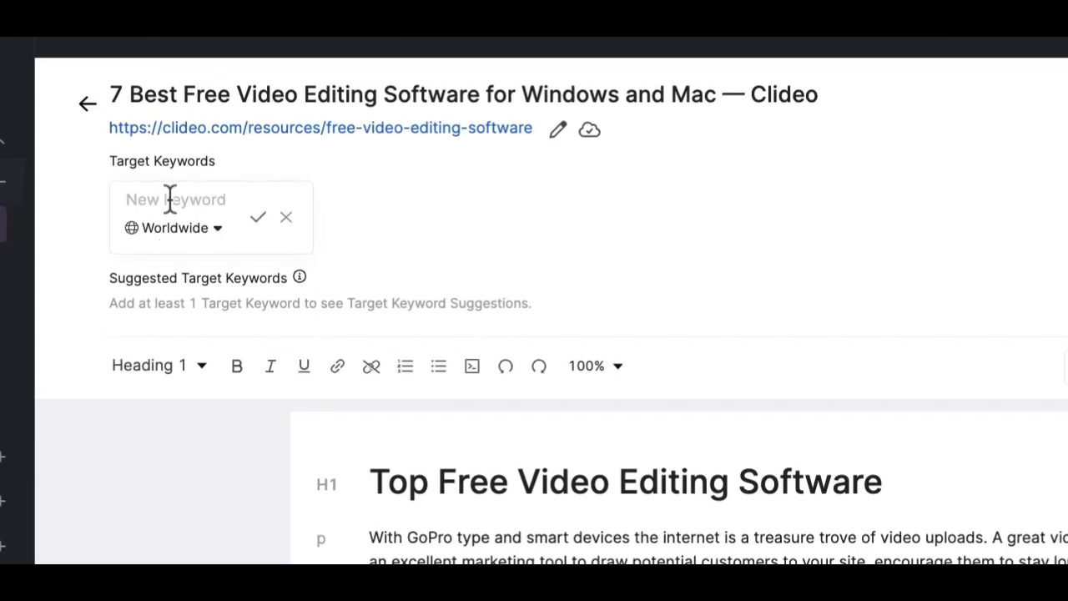
{"action": "left_click", "coordinate": [184, 200]}
{"action": "type", "text": "free video editing sof"}
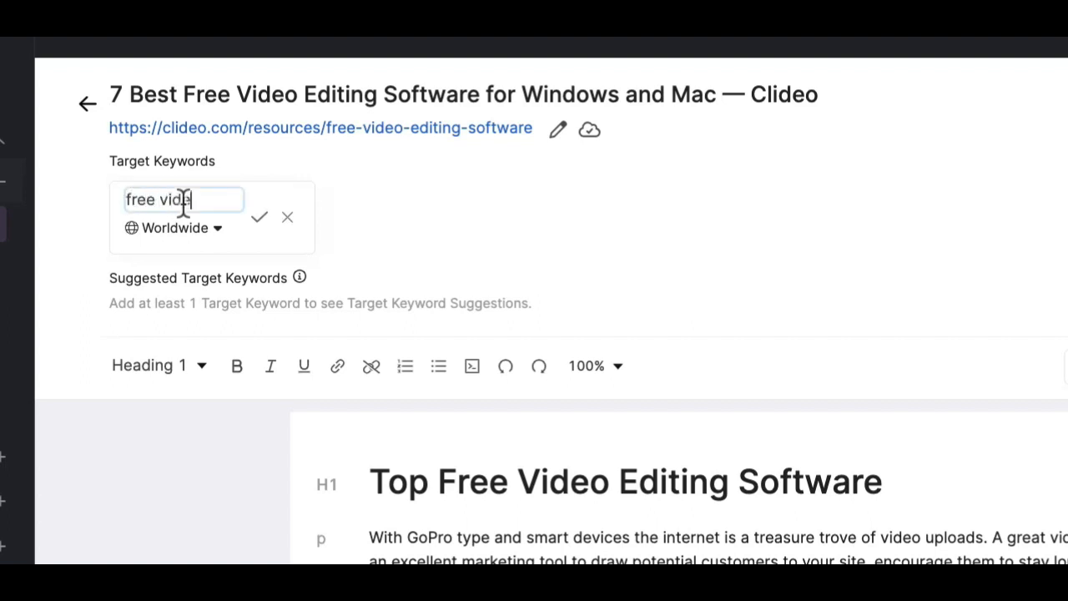
{"action": "type", "text": "tware"}
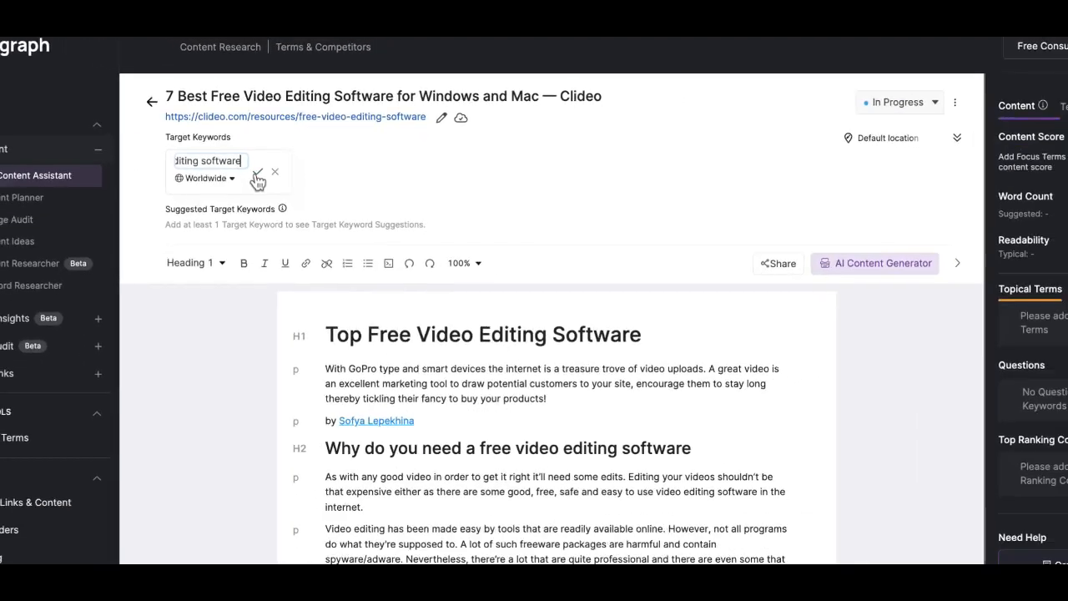
{"action": "left_click", "coordinate": [258, 176]}
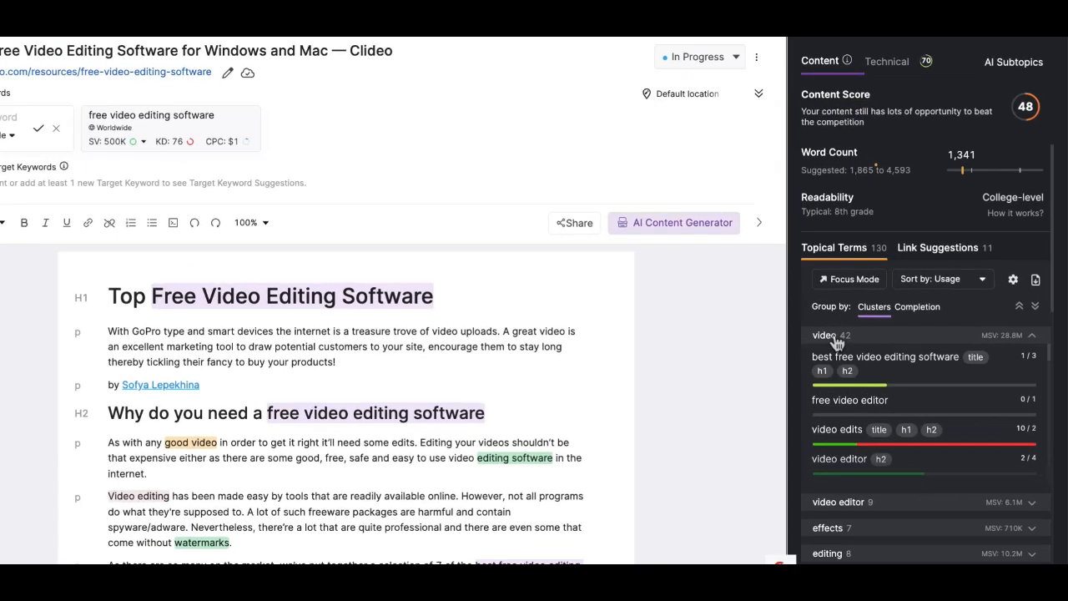
Collapse the video cluster, expand the video editor cluster and inspect its topical terms and competitor usage
{"action": "left_click", "coordinate": [837, 337]}
{"action": "left_click", "coordinate": [843, 361]}
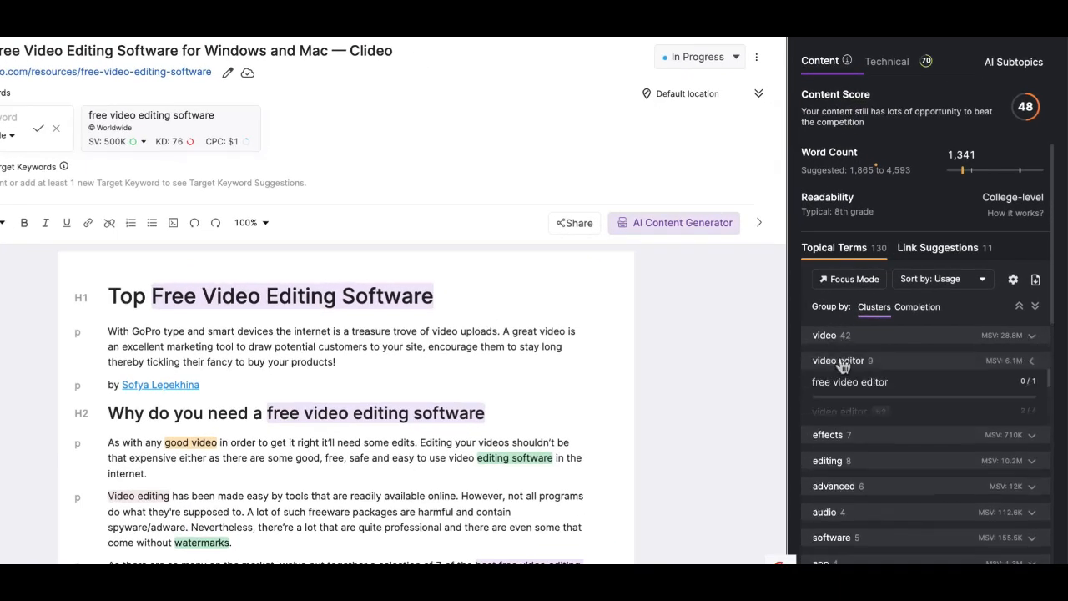
{"action": "scroll", "coordinate": [866, 424], "scroll_direction": "down", "scroll_amount": 4}
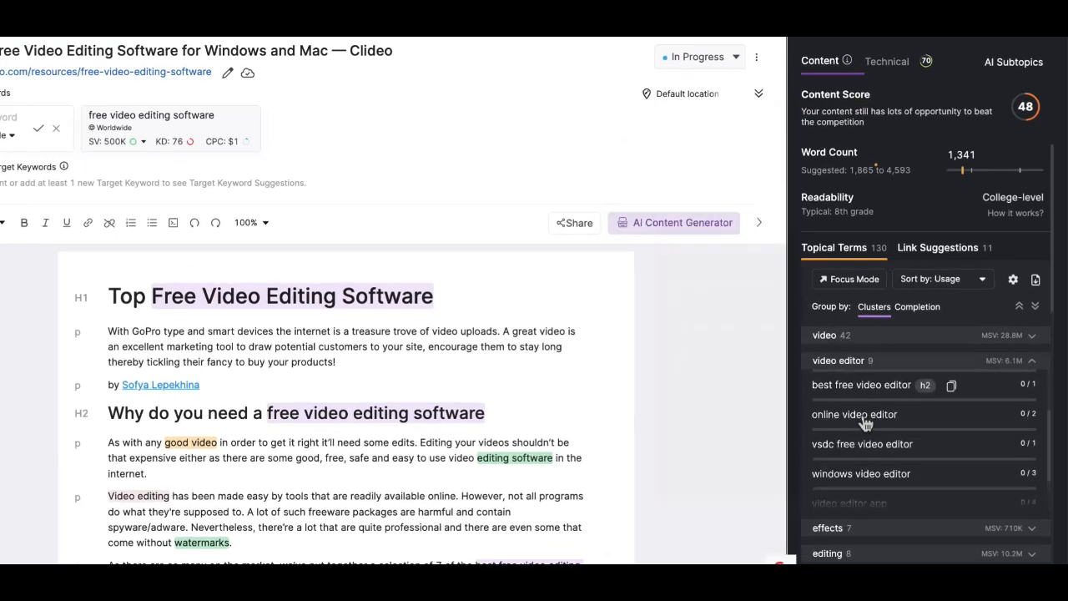
{"action": "mouse_move", "coordinate": [866, 424]}
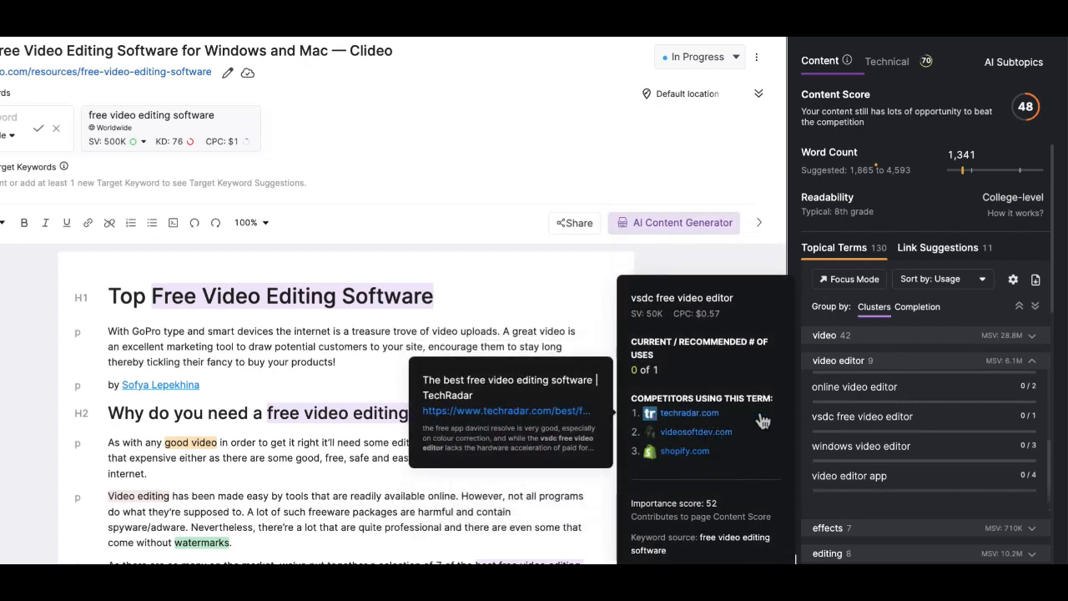
{"action": "scroll", "coordinate": [874, 463], "scroll_direction": "down", "scroll_amount": 1}
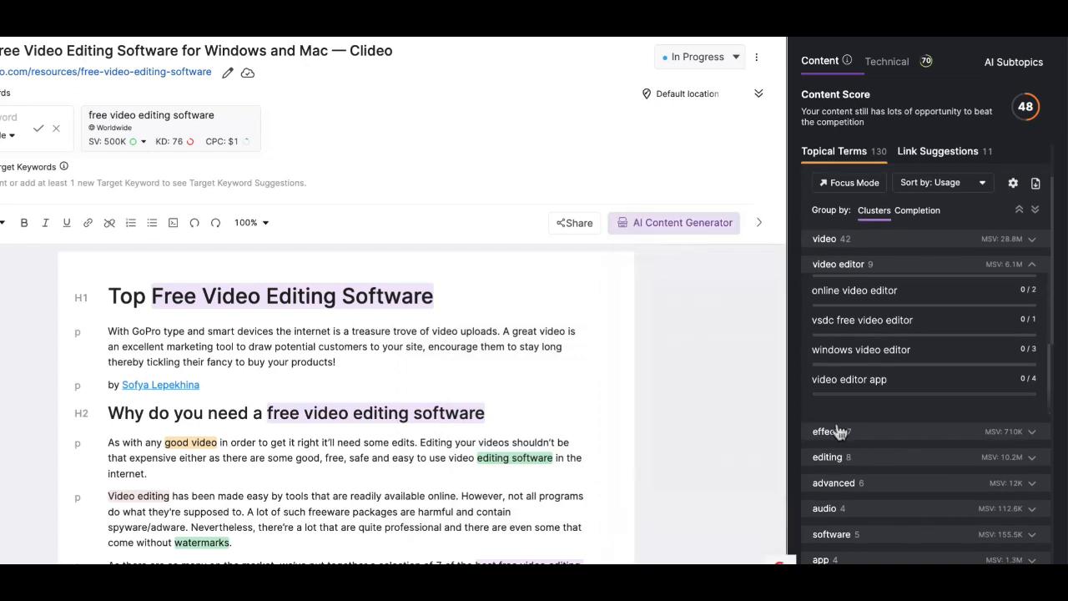
Expand the effects cluster to inspect its terms, then collapse the effects and video editor clusters
{"action": "left_click", "coordinate": [843, 434]}
{"action": "scroll", "coordinate": [851, 467], "scroll_direction": "down", "scroll_amount": 2}
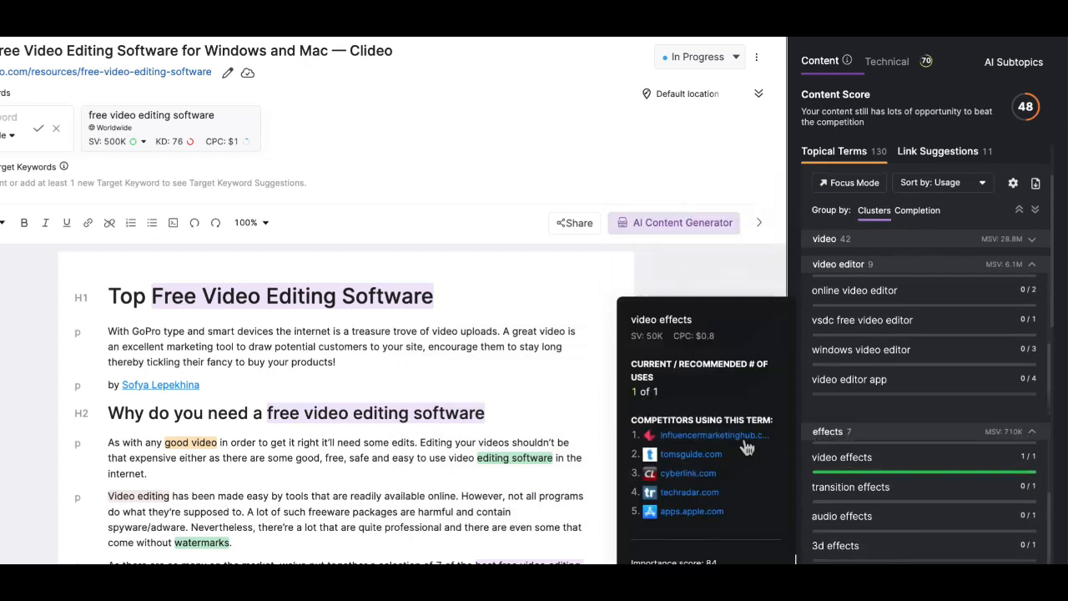
{"action": "left_click", "coordinate": [825, 431]}
{"action": "left_click", "coordinate": [858, 271]}
{"action": "scroll", "coordinate": [858, 278], "scroll_direction": "up", "scroll_amount": 2}
{"action": "scroll", "coordinate": [917, 316], "scroll_direction": "down", "scroll_amount": 2}
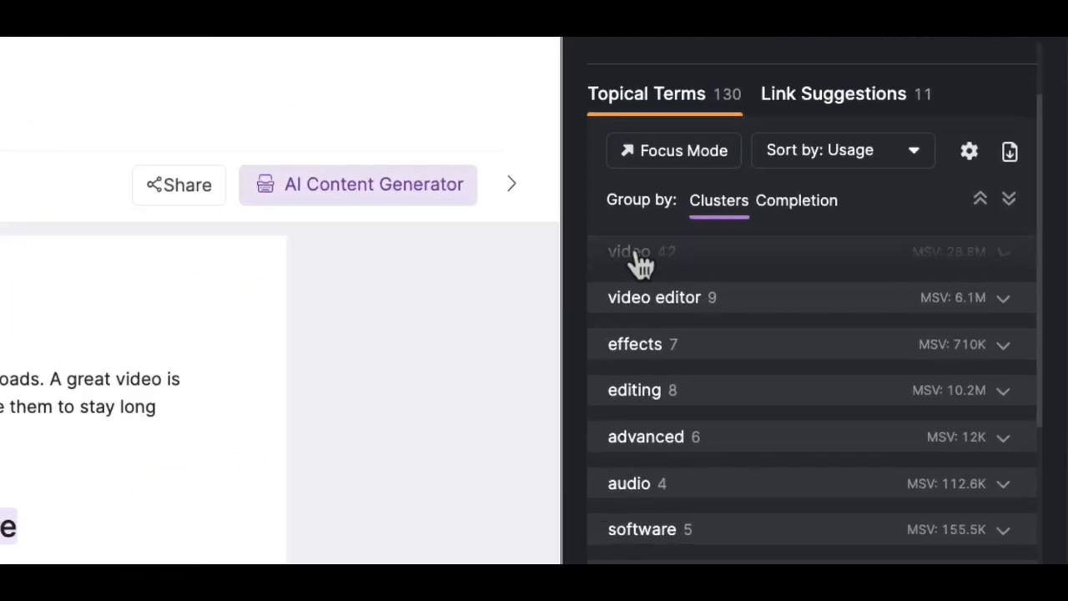
Expand the video cluster, inspect term details such as video content, and collapse it again
{"action": "left_click", "coordinate": [641, 264]}
{"action": "scroll", "coordinate": [715, 441], "scroll_direction": "down", "scroll_amount": 3}
{"action": "mouse_move", "coordinate": [715, 438]}
{"action": "scroll", "coordinate": [715, 438], "scroll_direction": "down", "scroll_amount": 2}
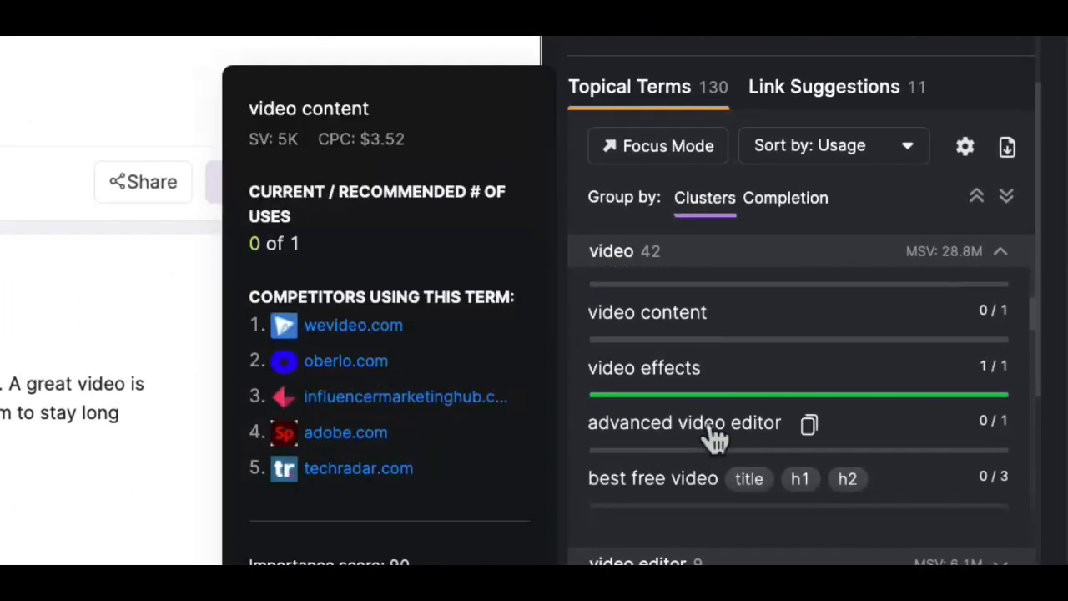
{"action": "left_click", "coordinate": [620, 259]}
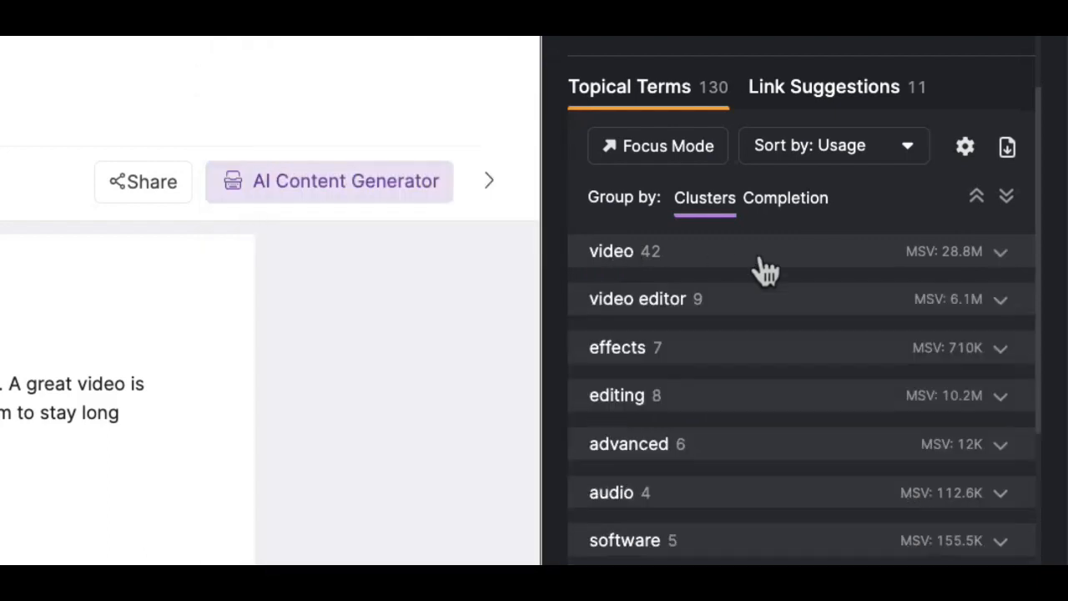
Group the topical terms by Completion and sort them by Importance
{"action": "left_click", "coordinate": [784, 204]}
{"action": "scroll", "coordinate": [756, 410], "scroll_direction": "down", "scroll_amount": 2}
{"action": "scroll", "coordinate": [756, 417], "scroll_direction": "up", "scroll_amount": 2}
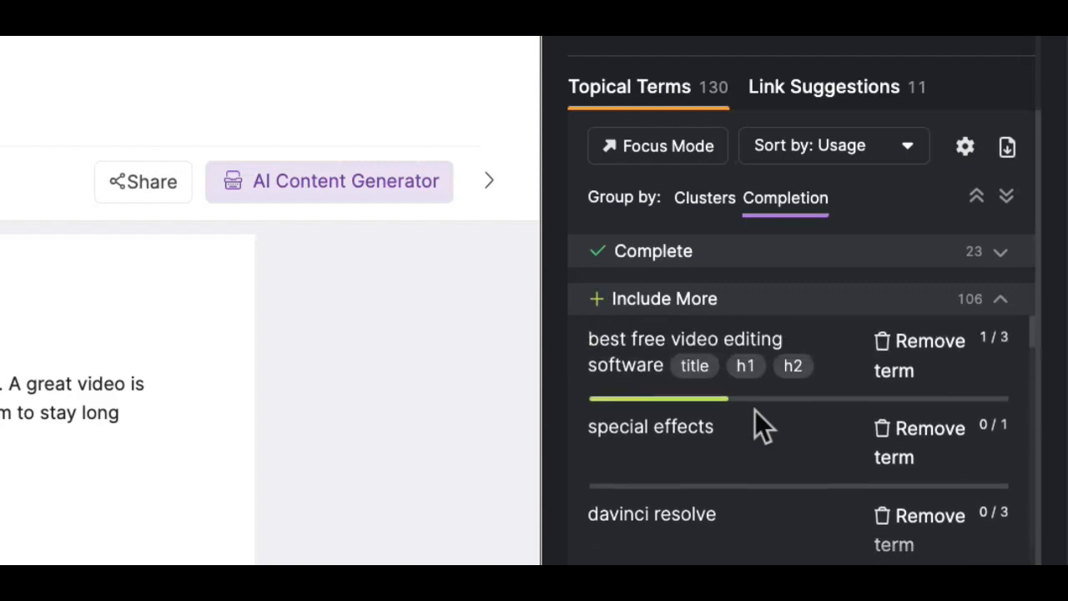
{"action": "left_click", "coordinate": [891, 157]}
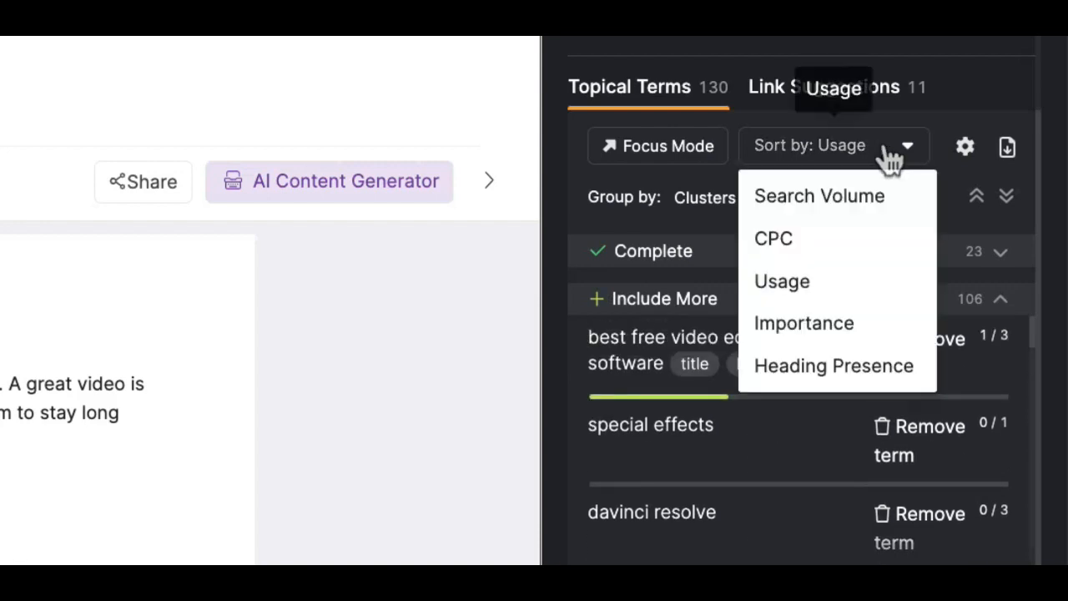
{"action": "left_click", "coordinate": [791, 319]}
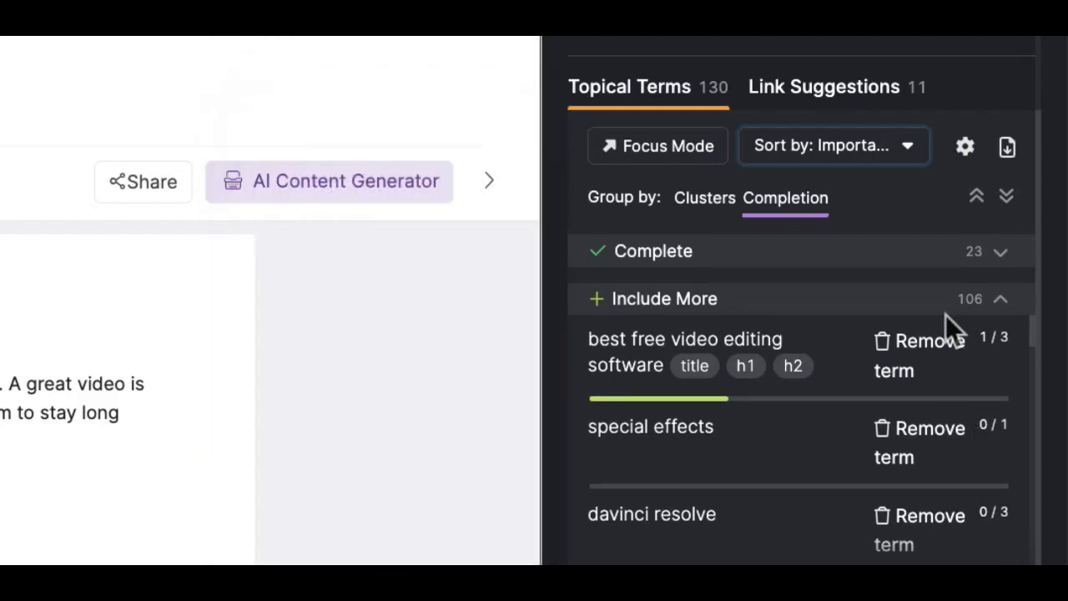
Switch the editor to Focus Mode and scroll through the article's opening sections
{"action": "left_click", "coordinate": [679, 162]}
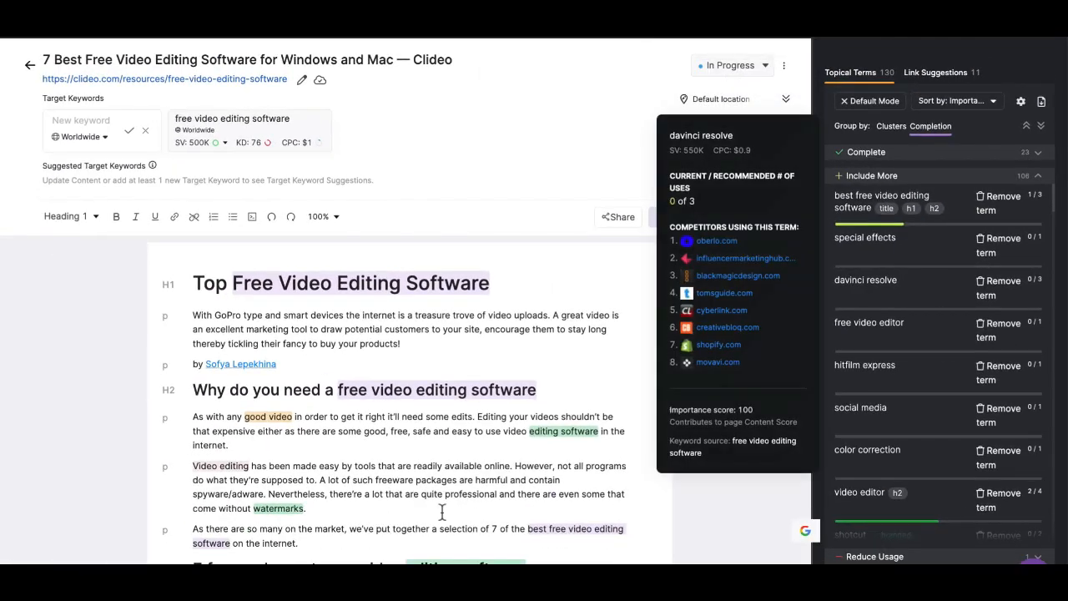
{"action": "scroll", "coordinate": [433, 471], "scroll_direction": "down", "scroll_amount": 1}
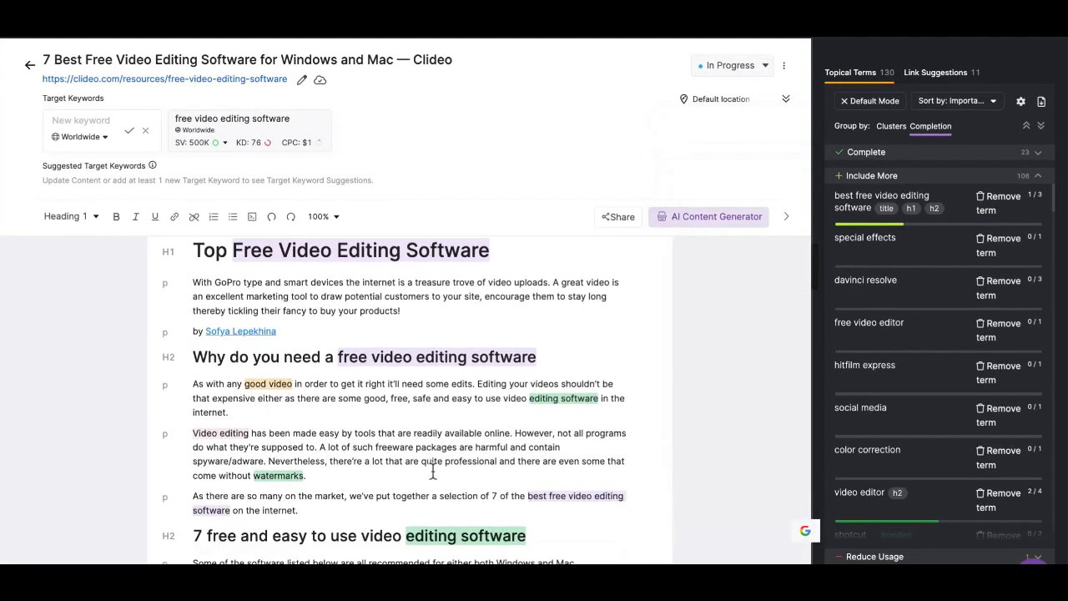
{"action": "scroll", "coordinate": [433, 471], "scroll_direction": "down", "scroll_amount": 1}
{"action": "scroll", "coordinate": [512, 451], "scroll_direction": "down", "scroll_amount": 1}
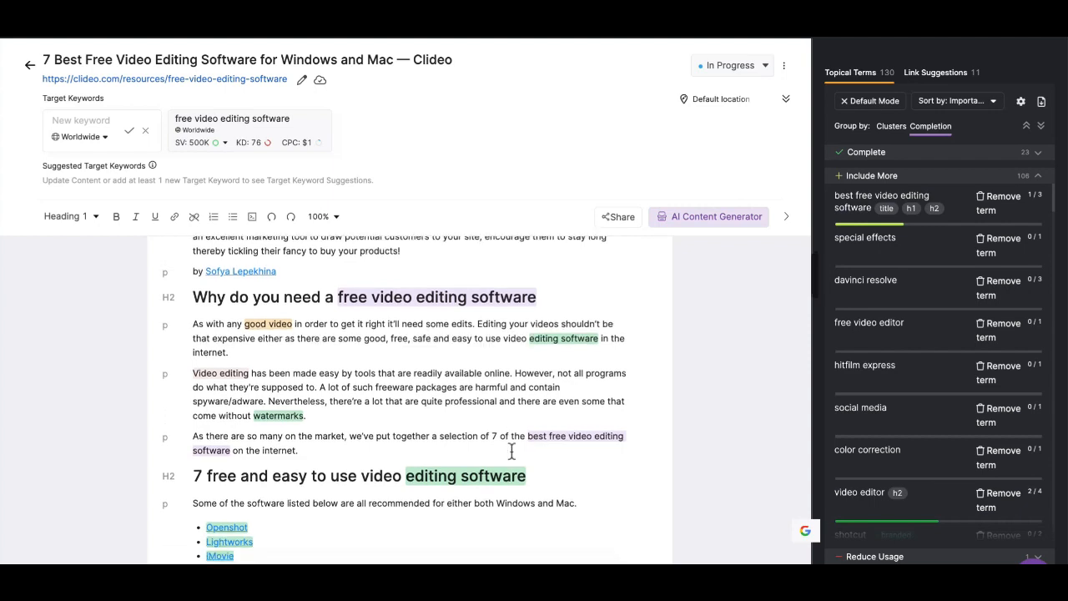
{"action": "scroll", "coordinate": [512, 451], "scroll_direction": "down", "scroll_amount": 1}
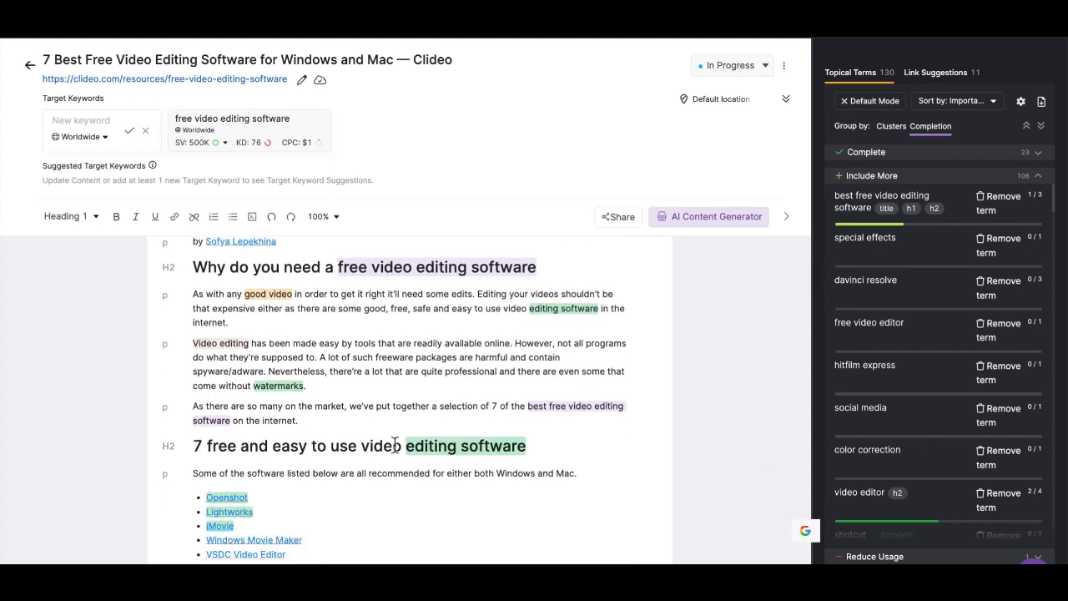
{"action": "scroll", "coordinate": [940, 480], "scroll_direction": "down", "scroll_amount": 1}
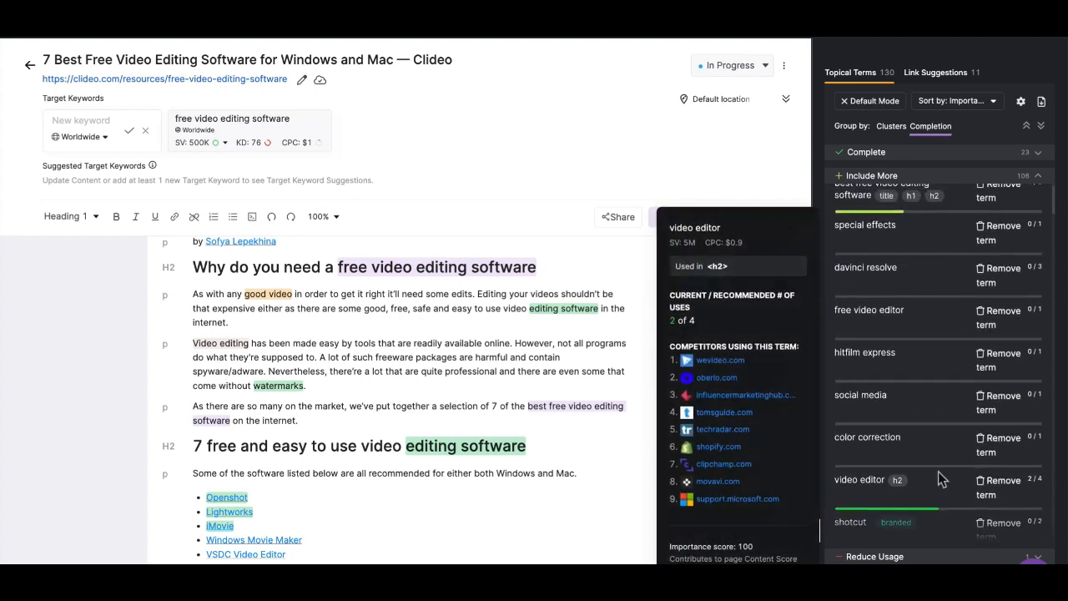
Append "The best free video editing software will include advanced features like color correction, sound effects, visual effects, motion graphics and more." to the first paragraph
{"action": "left_click", "coordinate": [256, 328]}
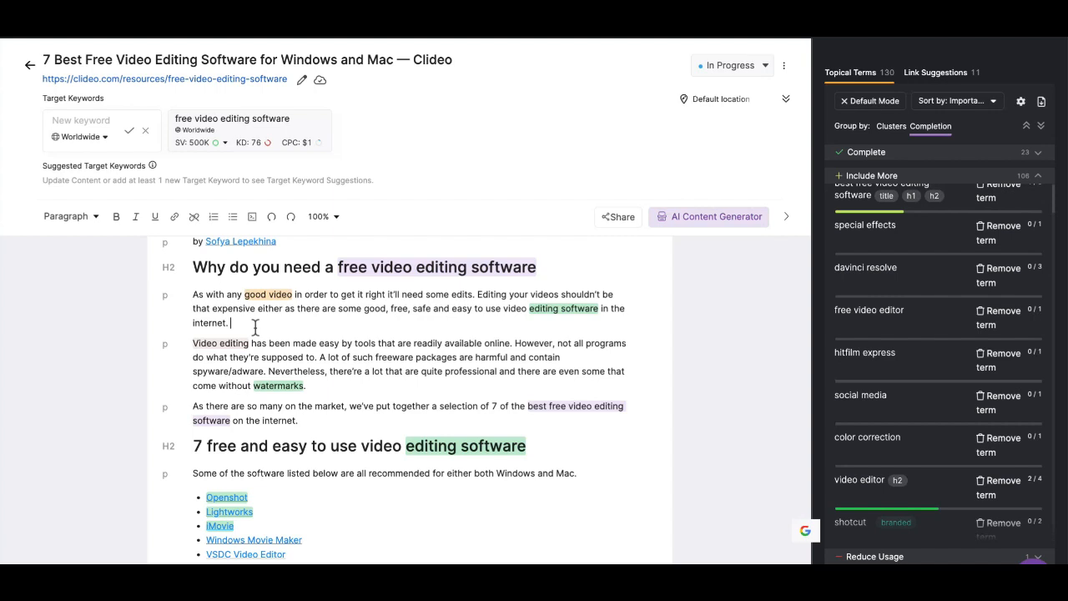
{"action": "type", "text": "The best free video ed"}
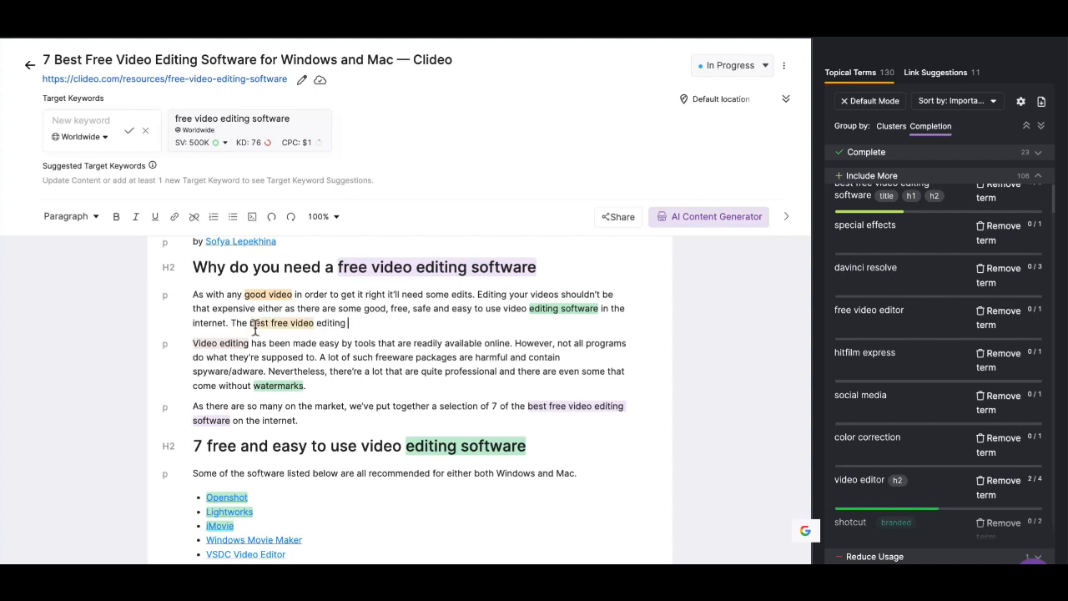
{"action": "type", "text": "iting"}
{"action": "type", "text": " software will include advanced features like color correction,"}
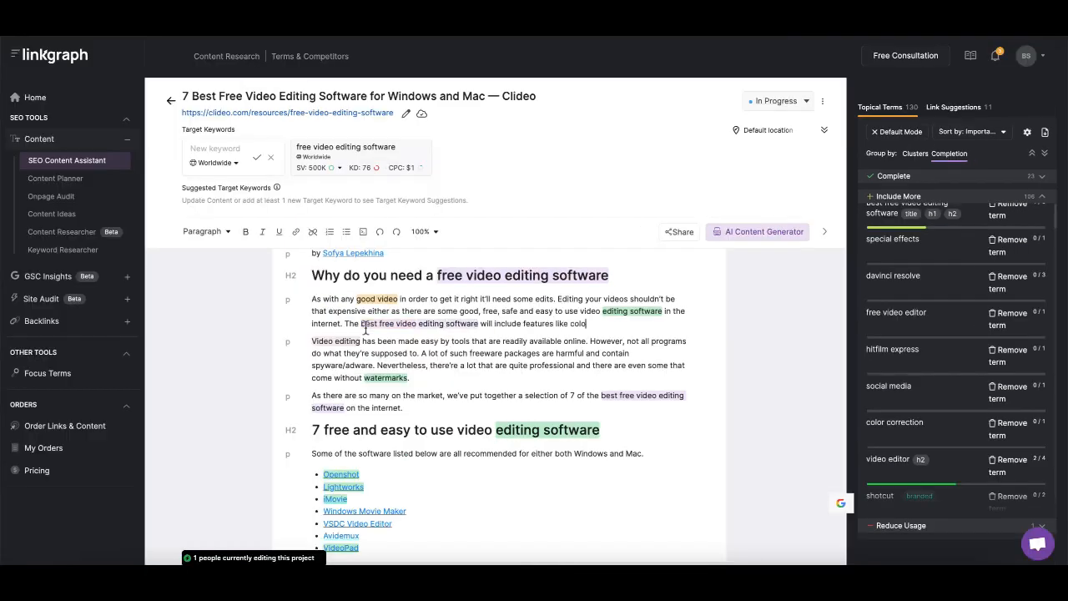
{"action": "type", "text": " sound effects, visual effects,"}
{"action": "scroll", "coordinate": [924, 424], "scroll_direction": "down", "scroll_amount": 10}
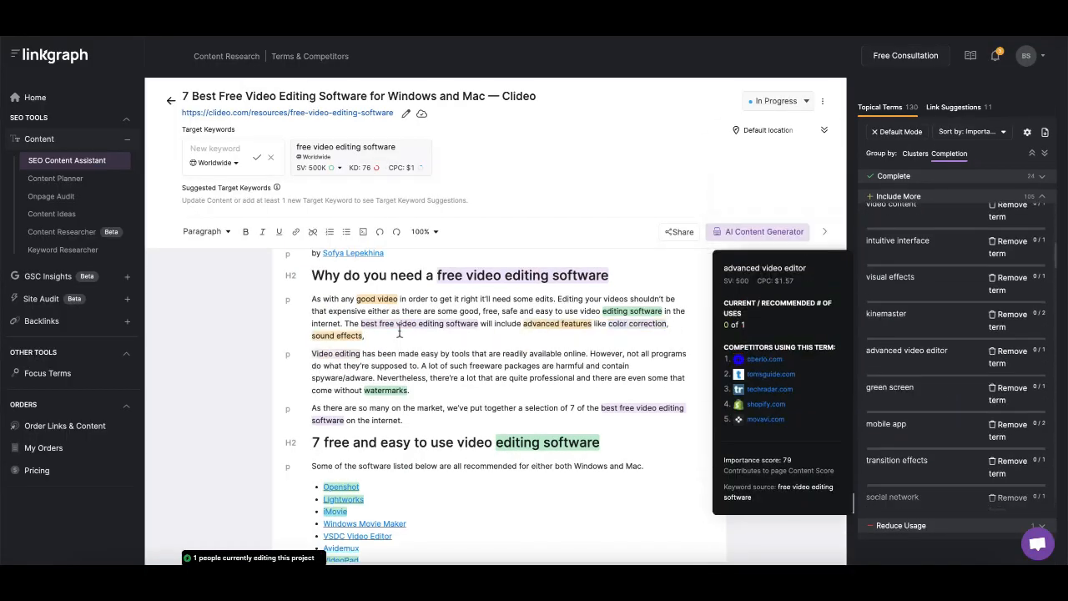
{"action": "type", "text": "motion graphics and more."}
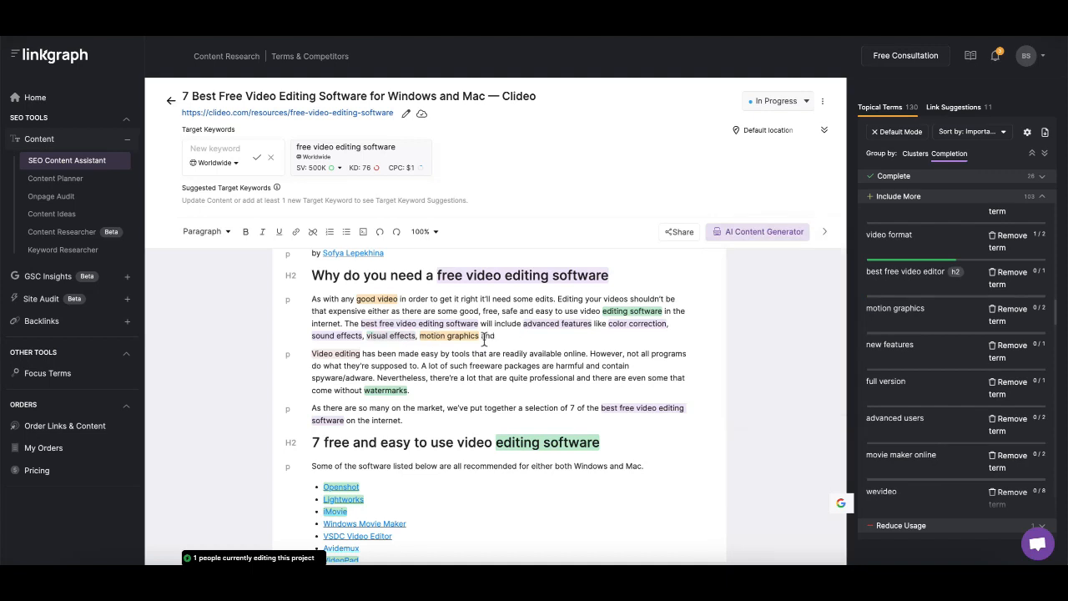
{"action": "scroll", "coordinate": [959, 375], "scroll_direction": "down", "scroll_amount": 3}
{"action": "scroll", "coordinate": [991, 333], "scroll_direction": "down", "scroll_amount": 5}
Insert "Some tools have a more intuitive interface that help new users navigate the video software with ease. In contrast," into the second paragraph
{"action": "type", "text": "Some tools have a more intuitive interface,"}
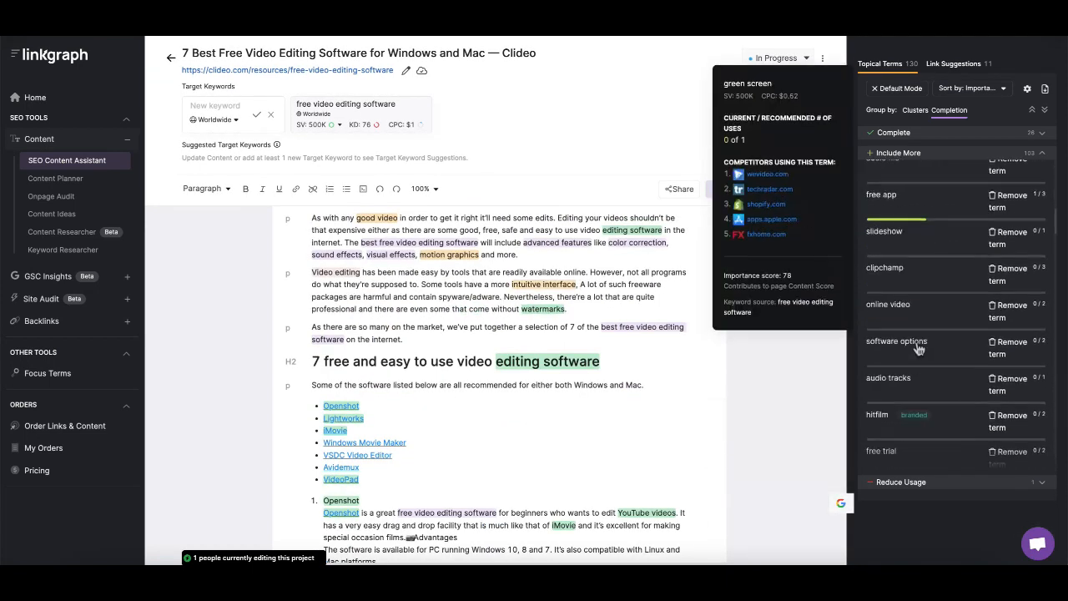
{"action": "key", "text": "BackSpace"}
{"action": "key", "text": "BackSpace"}
{"action": "type", "text": "that help new users"}
{"action": "scroll", "coordinate": [918, 346], "scroll_direction": "down", "scroll_amount": 10}
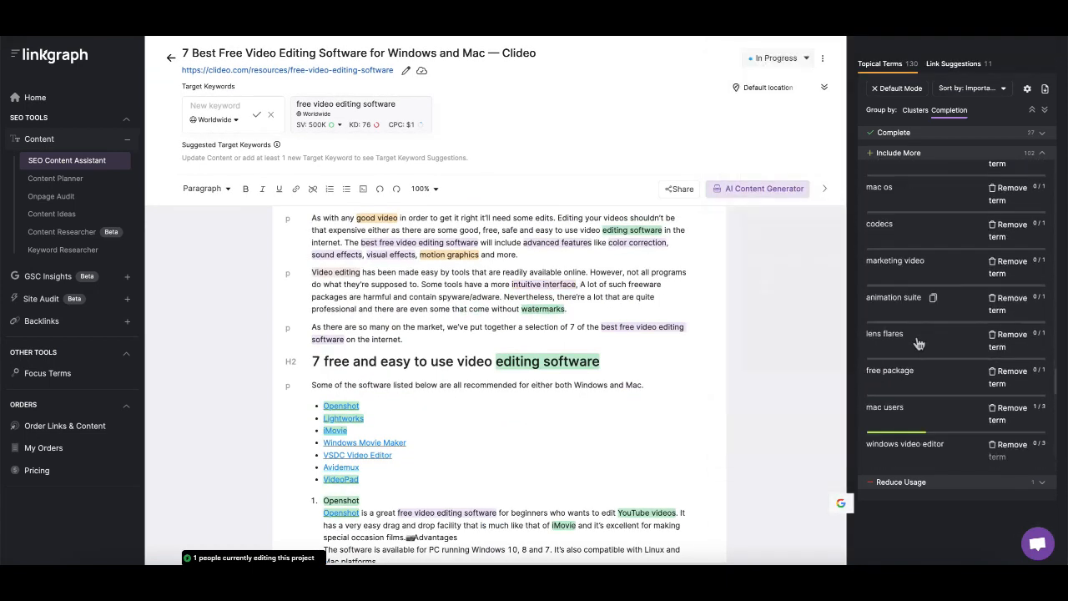
{"action": "scroll", "coordinate": [924, 363], "scroll_direction": "down", "scroll_amount": 3}
{"action": "type", "text": "navigate the video software with ease. "}
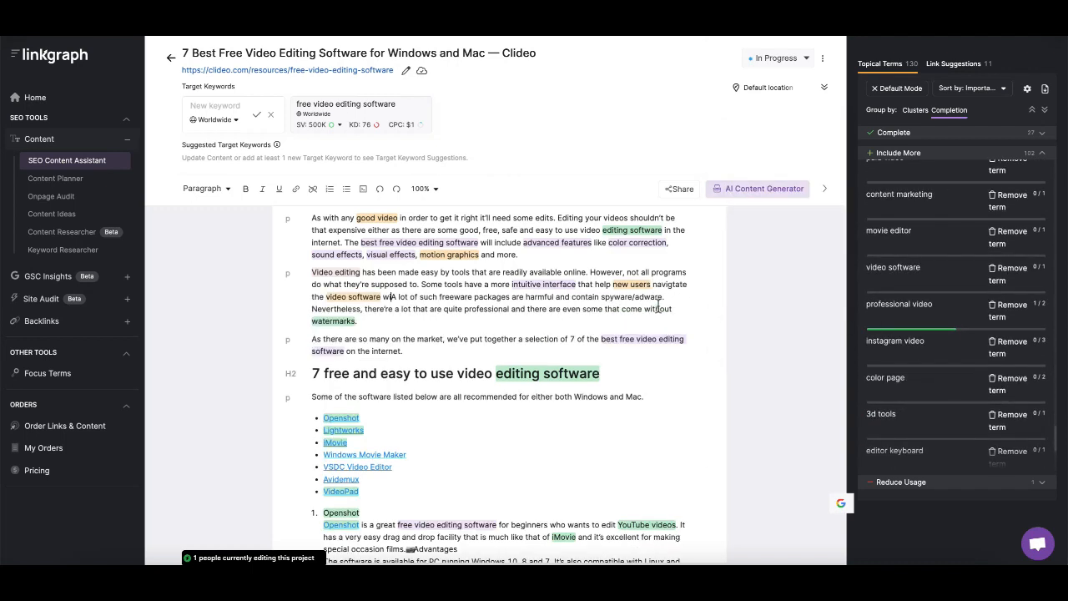
{"action": "type", "text": "In contrast, a"}
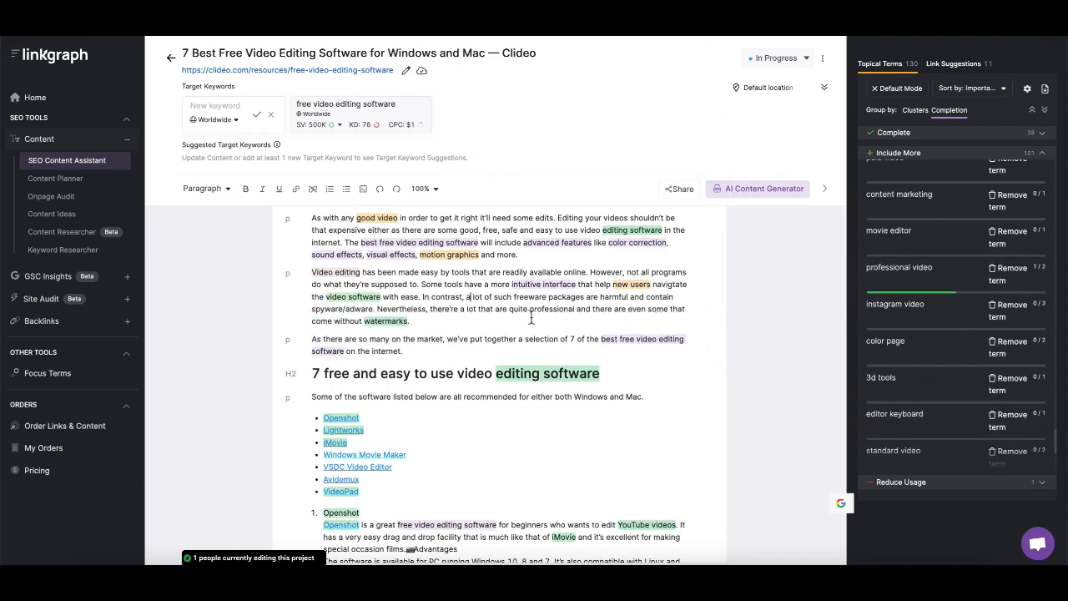
Replace the last disadvantage line of the VideoPad entry with pasted text
{"action": "scroll", "coordinate": [918, 376], "scroll_direction": "down", "scroll_amount": 3}
{"action": "scroll", "coordinate": [506, 332], "scroll_direction": "down", "scroll_amount": 10}
{"action": "left_click", "coordinate": [505, 332]}
{"action": "scroll", "coordinate": [518, 350], "scroll_direction": "down", "scroll_amount": 8}
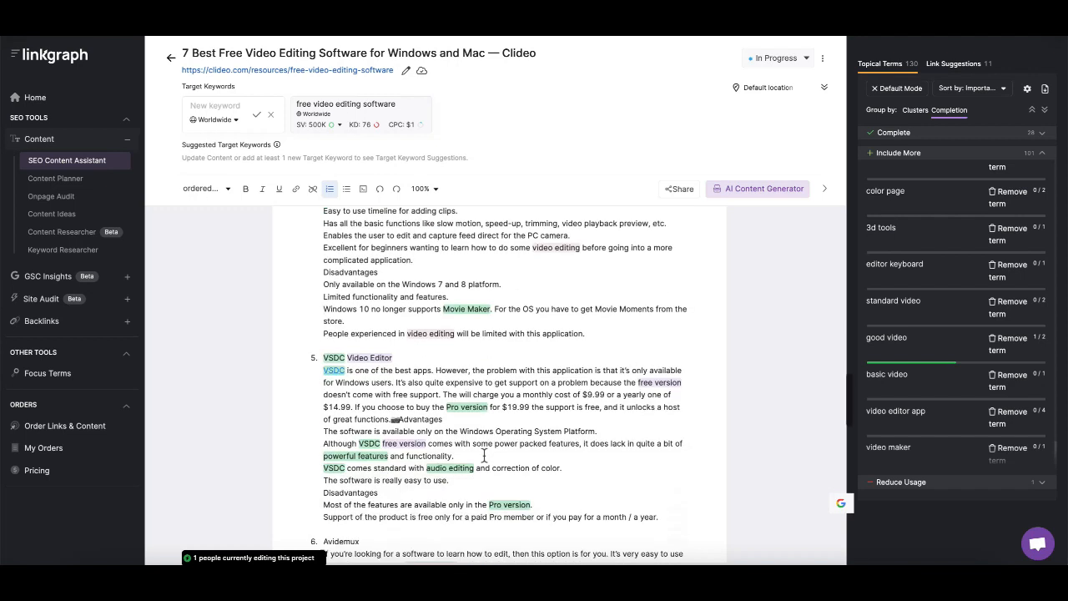
{"action": "scroll", "coordinate": [540, 388], "scroll_direction": "down", "scroll_amount": 3}
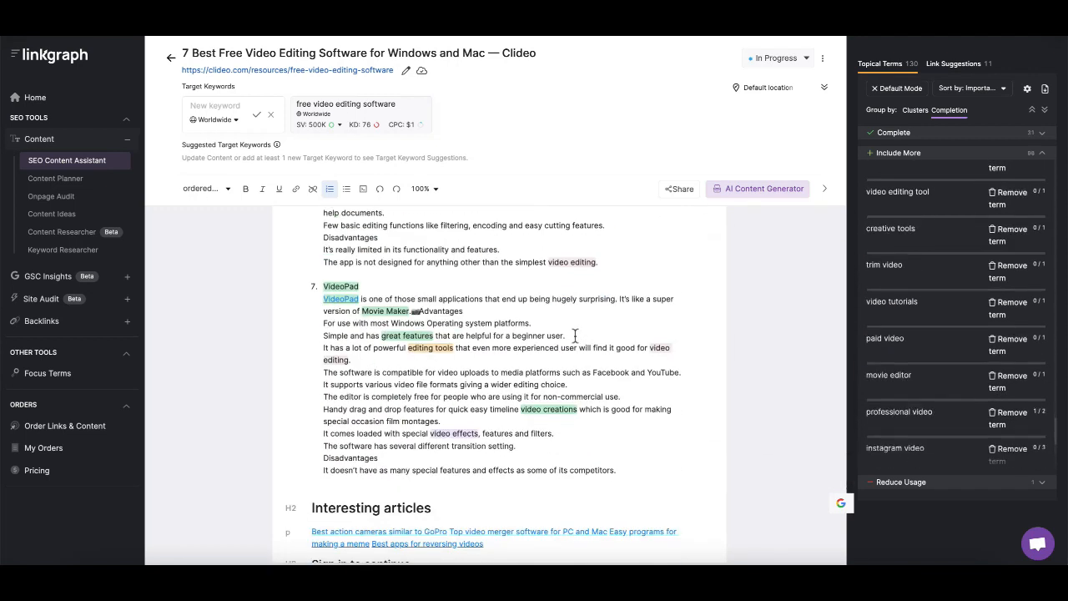
{"action": "scroll", "coordinate": [501, 375], "scroll_direction": "down", "scroll_amount": 3}
{"action": "left_click_drag", "start_coordinate": [431, 460], "coordinate": [576, 460]}
{"action": "type", "text": "with the best free video editing software"}
Add more text after "Its features are very easy to use" in the iMovie advantages
{"action": "scroll", "coordinate": [515, 432], "scroll_direction": "up", "scroll_amount": 8}
{"action": "scroll", "coordinate": [515, 432], "scroll_direction": "up", "scroll_amount": 6}
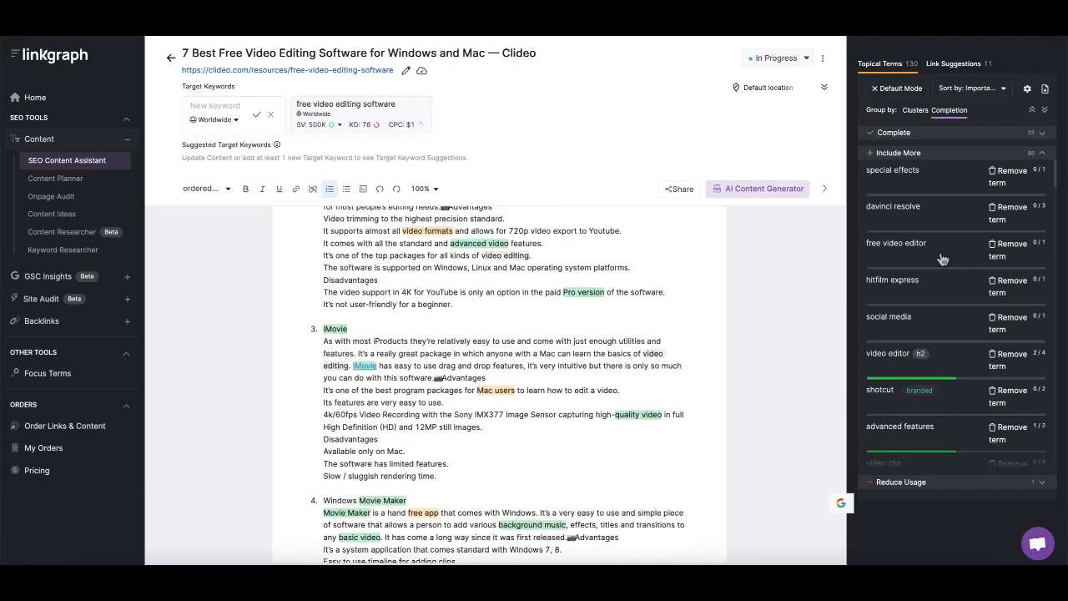
{"action": "left_click", "coordinate": [498, 378]}
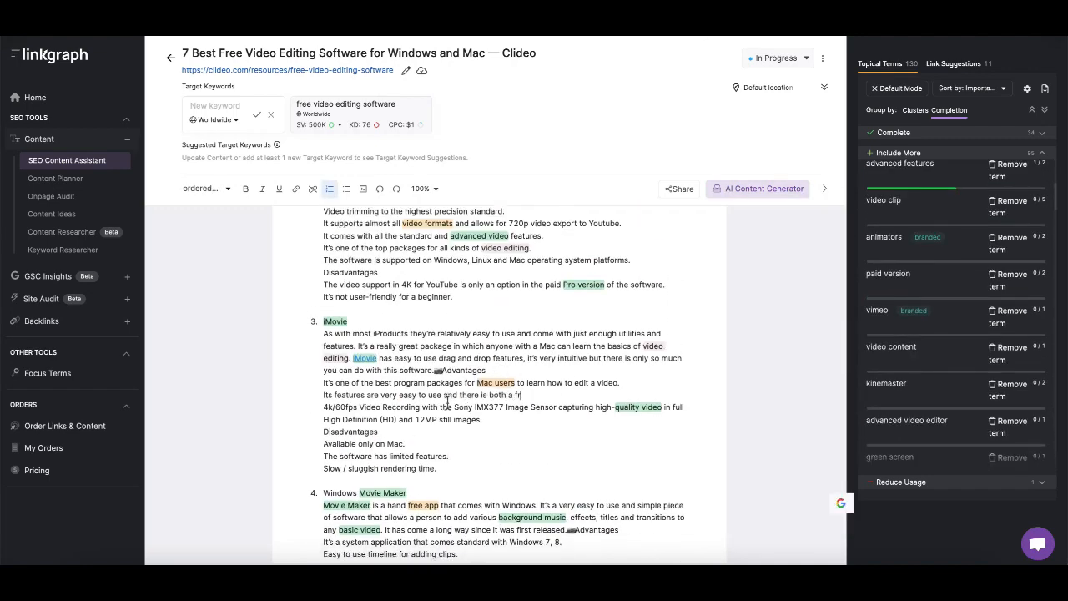
Add the question "What is Video Editing Software?" on an empty line below the byline
{"action": "scroll", "coordinate": [500, 383], "scroll_direction": "up", "scroll_amount": 8}
{"action": "scroll", "coordinate": [1023, 90], "scroll_direction": "up", "scroll_amount": 2}
{"action": "scroll", "coordinate": [501, 376], "scroll_direction": "up", "scroll_amount": 10}
{"action": "left_click", "coordinate": [317, 357]}
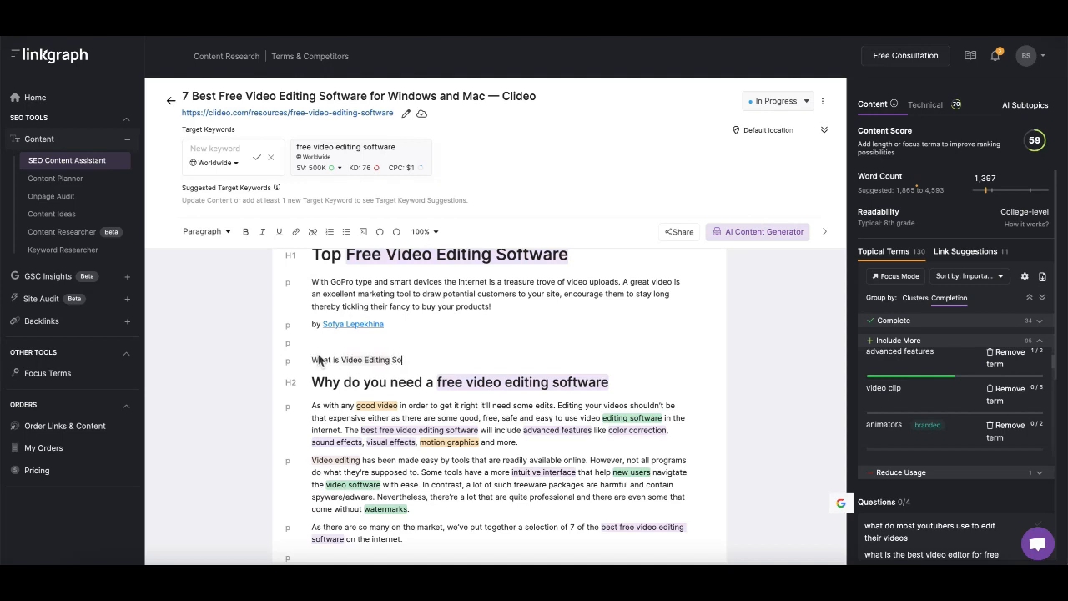
{"action": "type", "text": "e"}
{"action": "key", "text": "Return"}
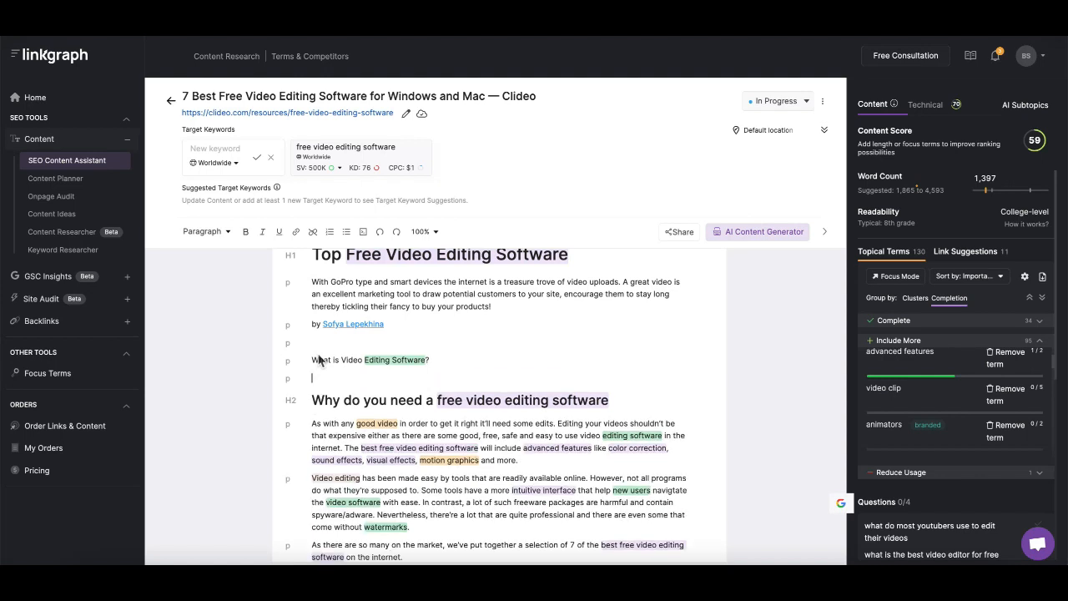
Generate AI paragraphs for "What is Video Editing Software?" and make that line an H2 heading
{"action": "left_click_drag", "start_coordinate": [428, 361], "coordinate": [328, 364]}
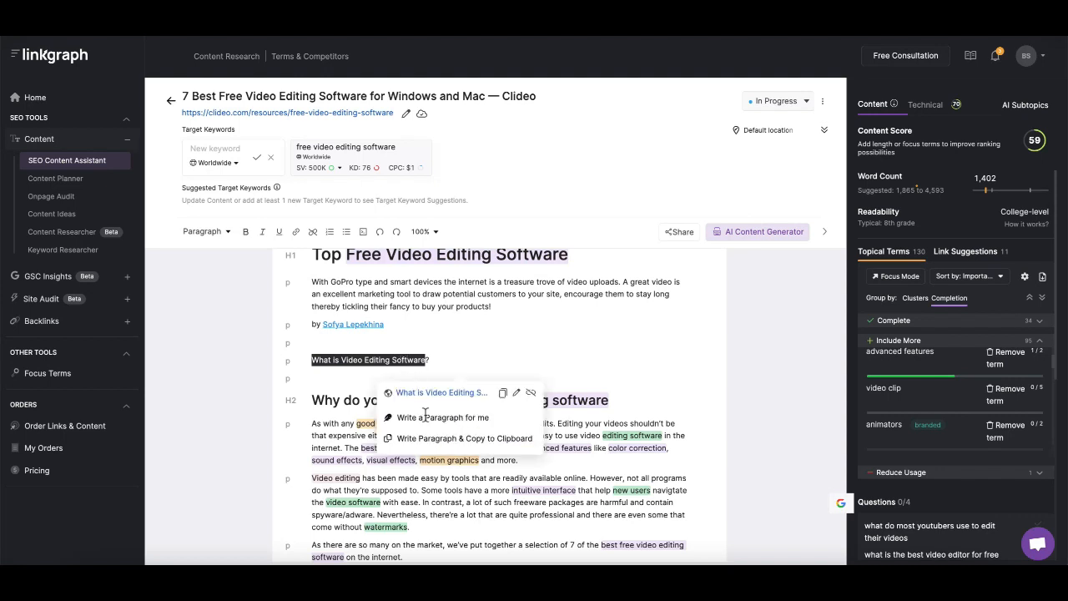
{"action": "left_click", "coordinate": [407, 424]}
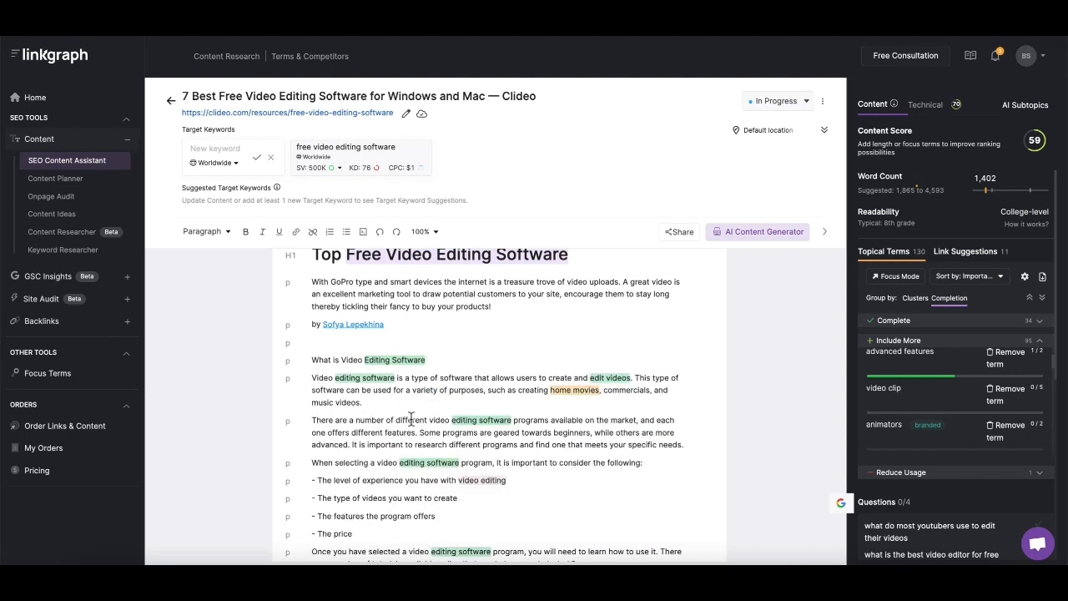
{"action": "scroll", "coordinate": [431, 422], "scroll_direction": "down", "scroll_amount": 1}
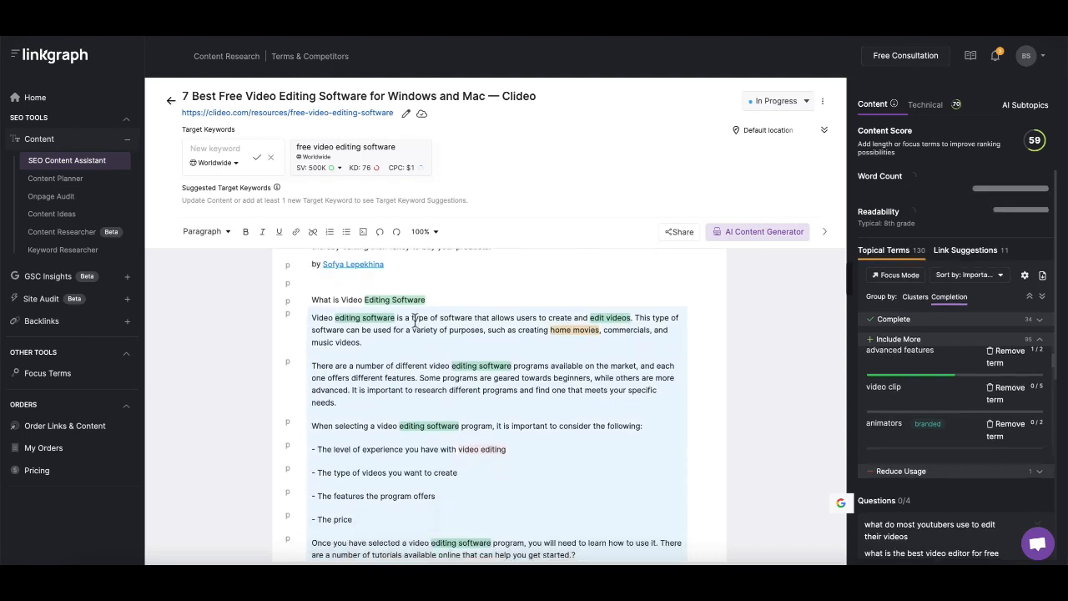
{"action": "left_click", "coordinate": [291, 302]}
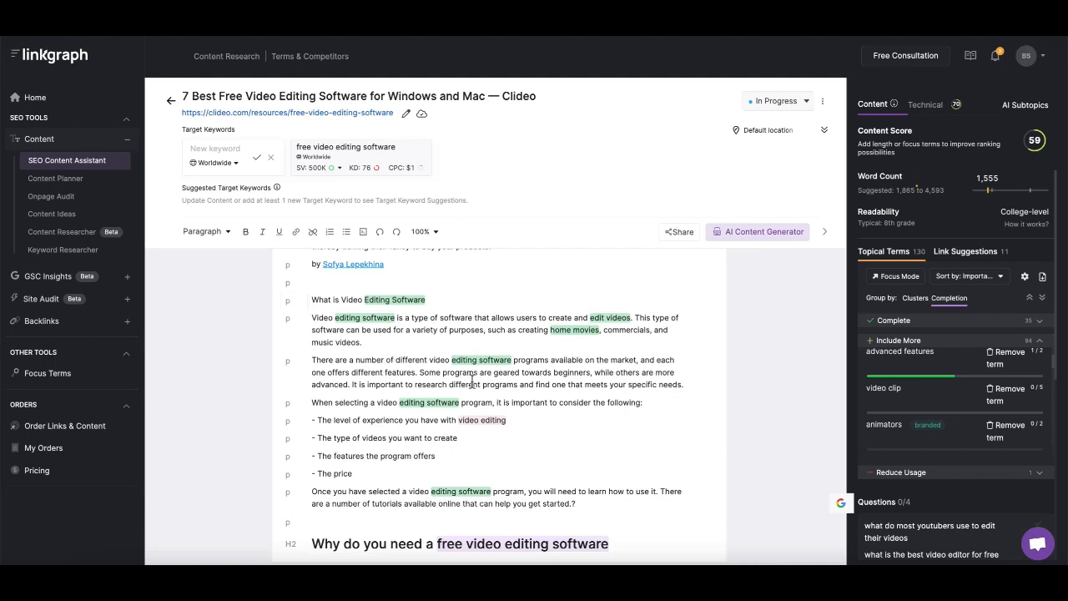
{"action": "scroll", "coordinate": [472, 381], "scroll_direction": "up", "scroll_amount": 1}
{"action": "left_click", "coordinate": [294, 325]}
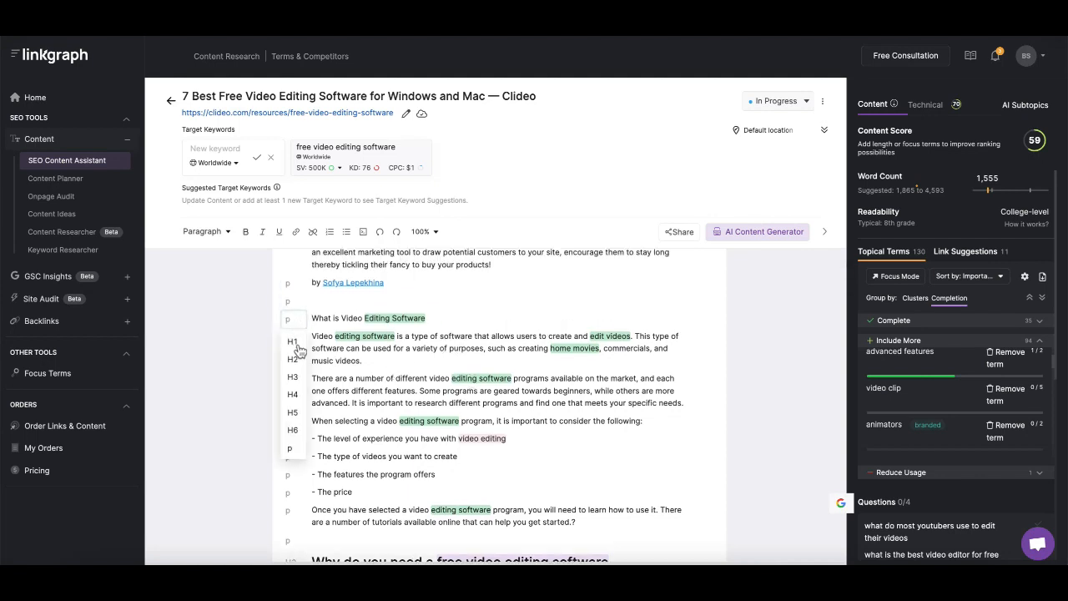
{"action": "left_click", "coordinate": [296, 361]}
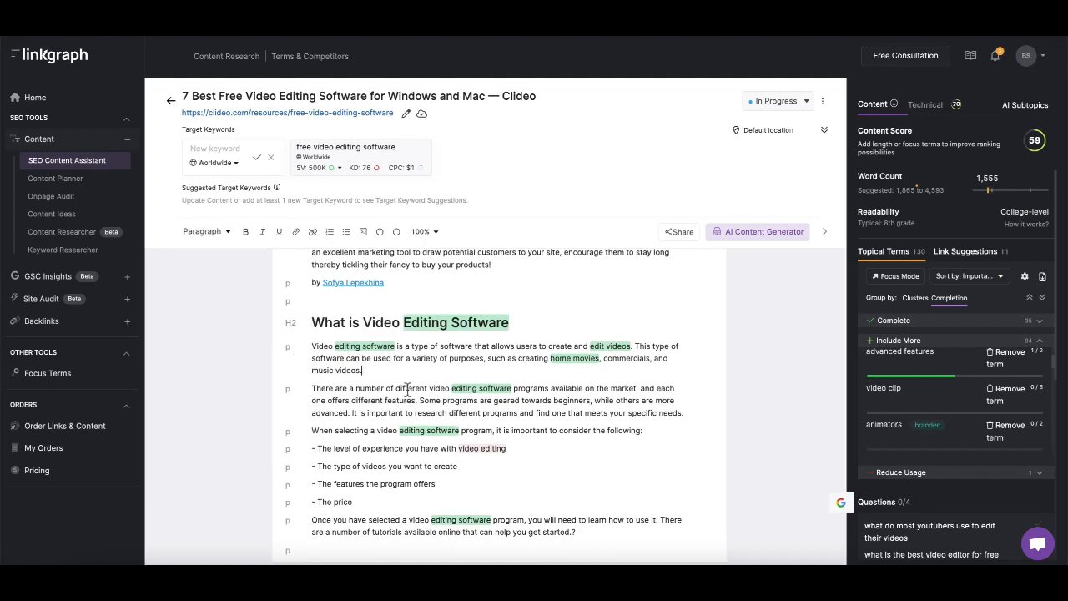
Extend the last bullet to "The price you're willing to pay for a video editor"
{"action": "scroll", "coordinate": [408, 393], "scroll_direction": "down", "scroll_amount": 3}
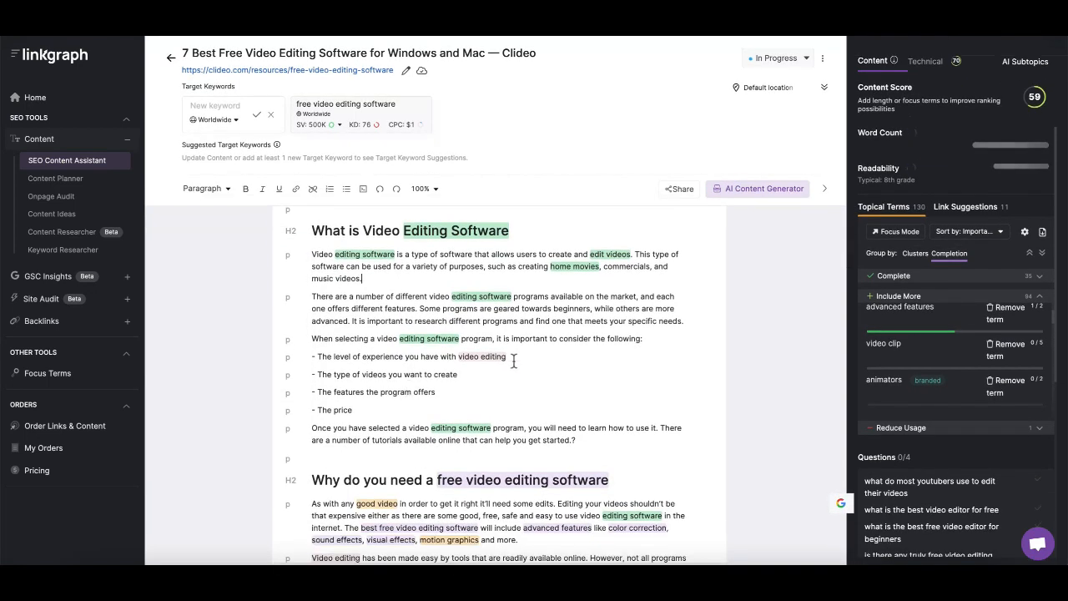
{"action": "scroll", "coordinate": [514, 360], "scroll_direction": "down", "scroll_amount": 2}
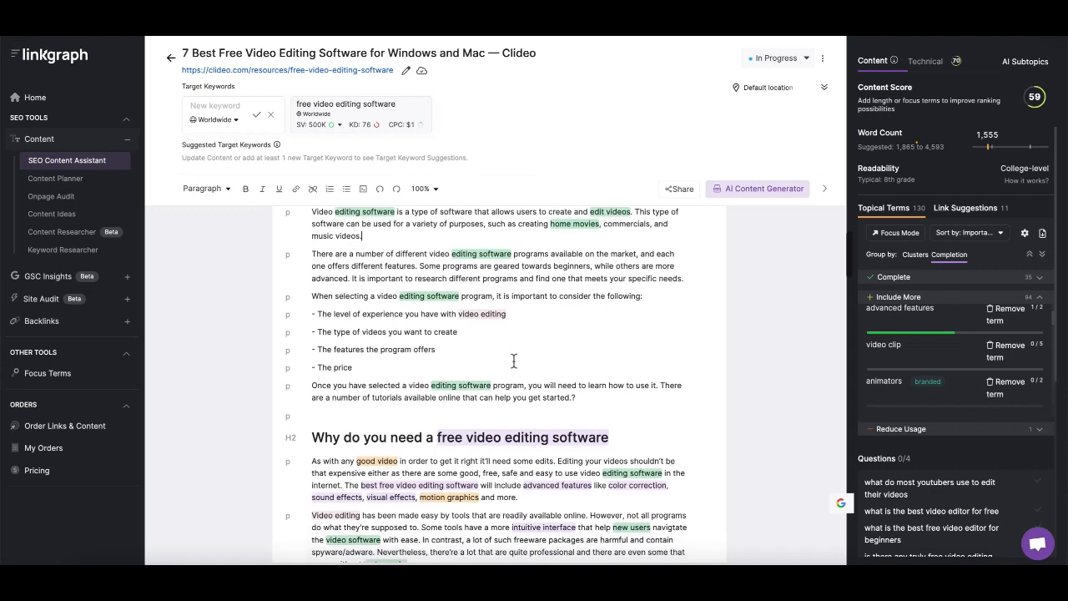
{"action": "scroll", "coordinate": [514, 360], "scroll_direction": "down", "scroll_amount": 1}
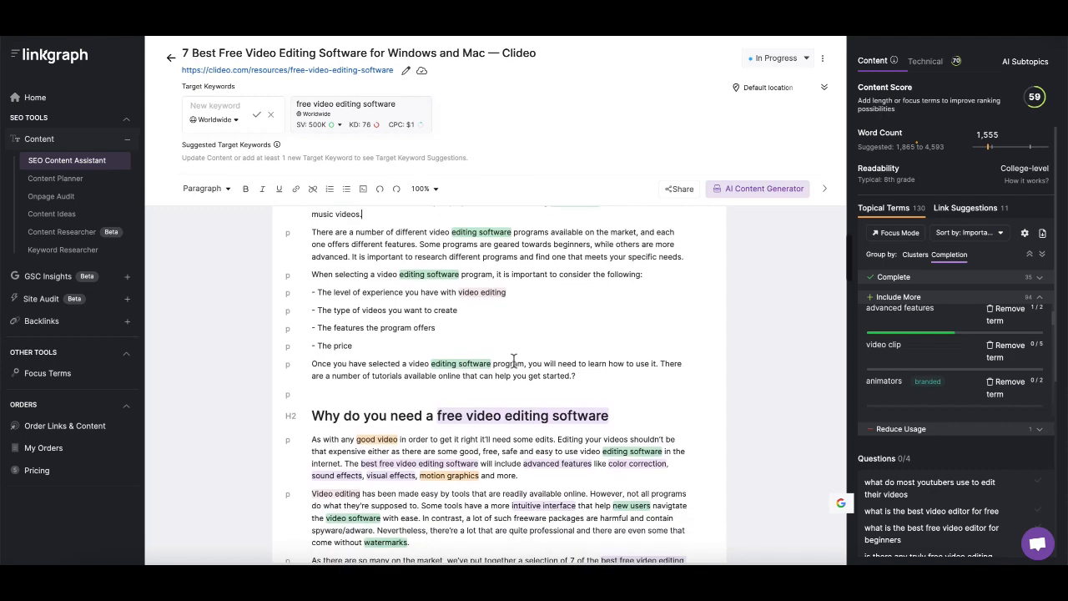
{"action": "scroll", "coordinate": [514, 361], "scroll_direction": "down", "scroll_amount": 1}
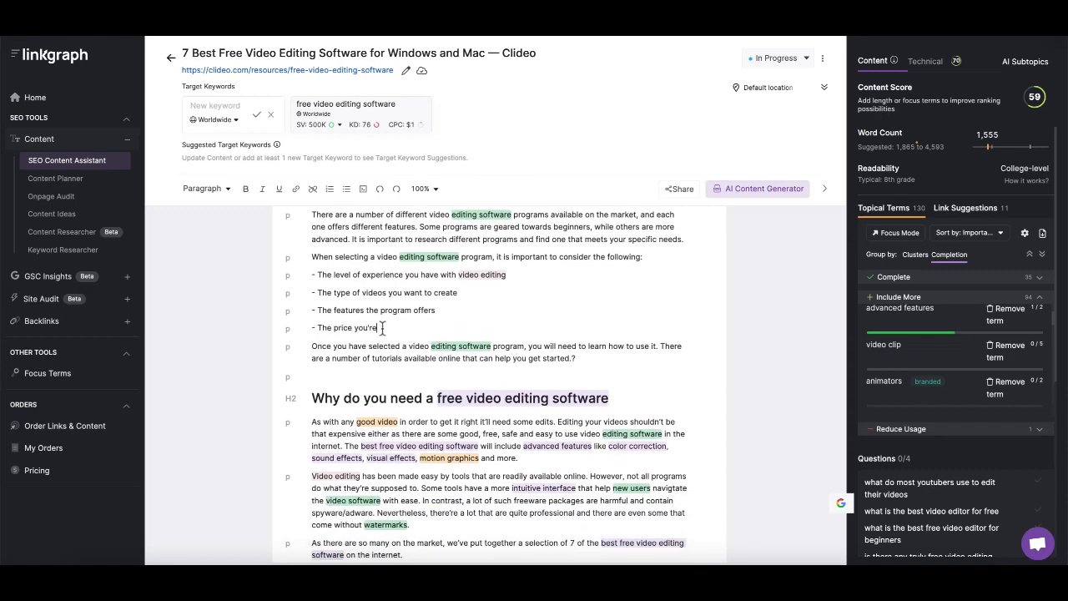
{"action": "type", "text": "editor"}
Add the question "When Can I use Video Editing Software?" after the new section's closing paragraph
{"action": "left_click", "coordinate": [600, 359]}
{"action": "key", "text": "Return"}
{"action": "key", "text": "Return"}
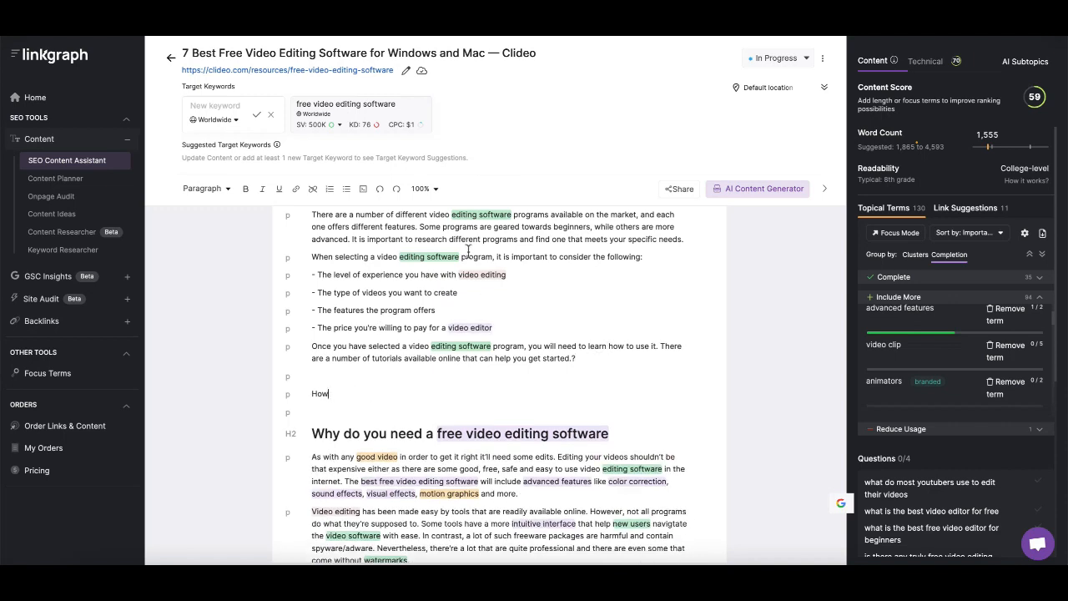
{"action": "type", "text": "When Can I use id"}
{"action": "key", "text": "BackSpace"}
{"action": "key", "text": "BackSpace"}
{"action": "type", "text": "Video Editing Software?"}
Generate AI paragraphs for "When Can I use Video Editing Software" and make it an H2 heading
{"action": "left_click_drag", "start_coordinate": [460, 397], "coordinate": [312, 399]}
{"action": "left_click", "coordinate": [399, 451]}
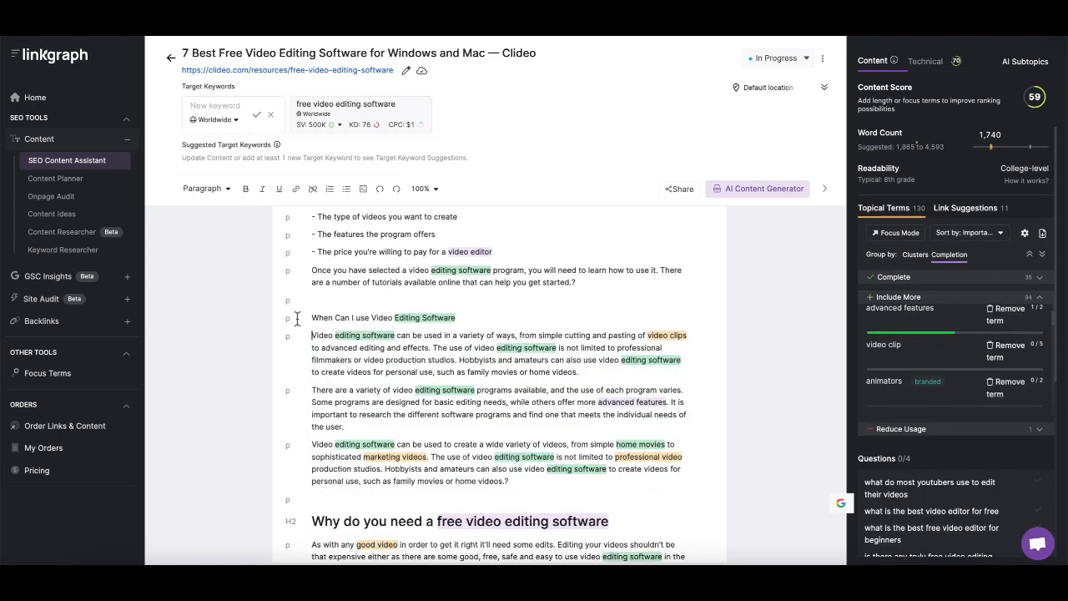
{"action": "left_click", "coordinate": [290, 319]}
{"action": "left_click", "coordinate": [291, 359]}
Remove the stray question mark and generate AI paragraphs for a new line "Video Editing Software and Content Marketing"
{"action": "scroll", "coordinate": [468, 421], "scroll_direction": "down", "scroll_amount": 1}
{"action": "left_click", "coordinate": [511, 453]}
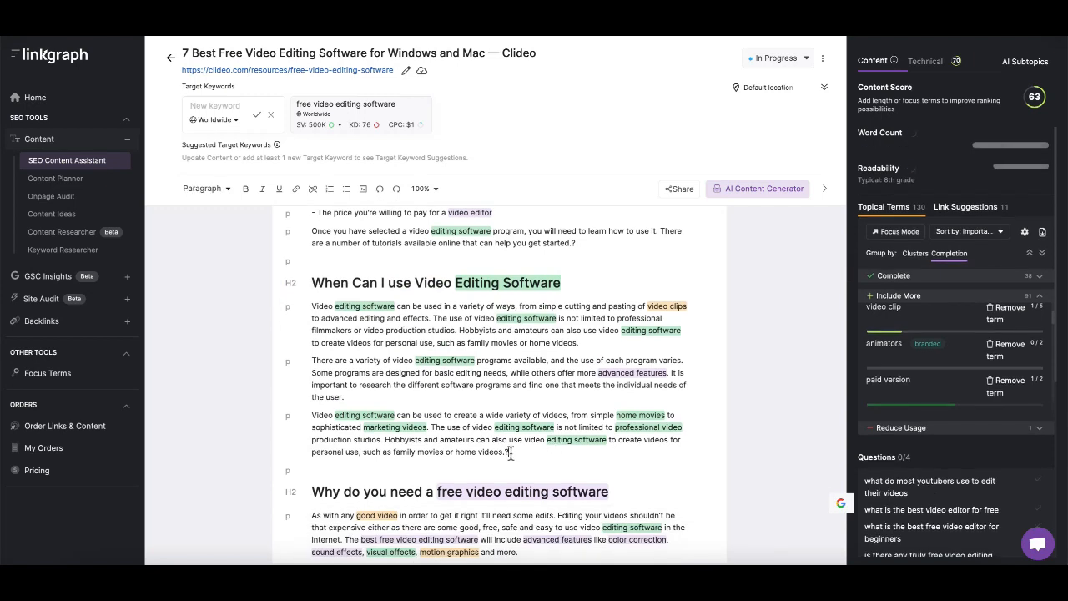
{"action": "key", "text": "BackSpace"}
{"action": "key", "text": "Return"}
{"action": "key", "text": "Return"}
{"action": "scroll", "coordinate": [328, 383], "scroll_direction": "down", "scroll_amount": 2}
{"action": "type", "text": "Video Editing Software and Content Marketing"}
{"action": "left_click_drag", "start_coordinate": [486, 390], "coordinate": [311, 389]}
{"action": "left_click", "coordinate": [432, 450]}
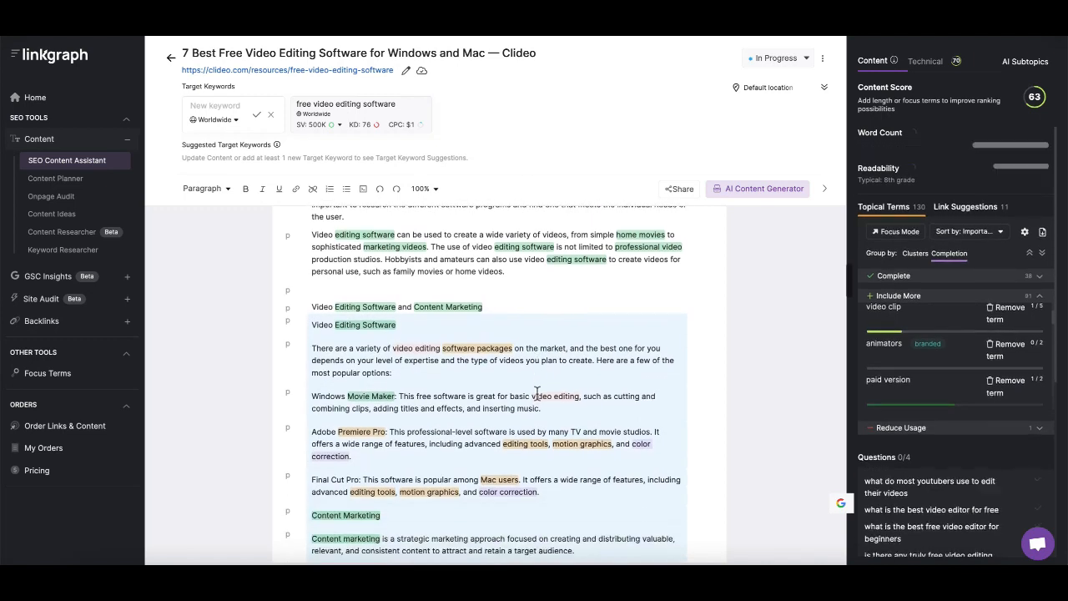
Delete the generated software-list block and change the intro to "When creating video content"
{"action": "left_click_drag", "start_coordinate": [349, 401], "coordinate": [314, 258]}
{"action": "key", "text": "BackSpace"}
{"action": "key", "text": "BackSpace"}
{"action": "left_click", "coordinate": [368, 258]}
{"action": "type", "text": "video"}
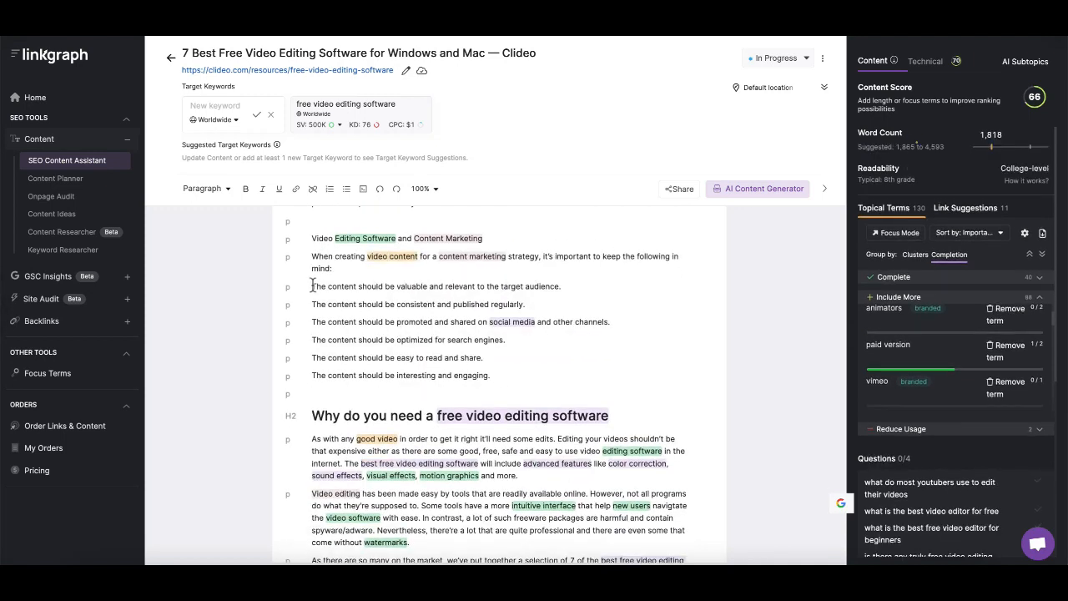
Turn the six content guidelines into a bulleted list and insert "video" before "content" in each bullet
{"action": "left_click_drag", "start_coordinate": [314, 286], "coordinate": [490, 376]}
{"action": "left_click", "coordinate": [347, 189]}
{"action": "left_click", "coordinate": [339, 290]}
{"action": "type", "text": "video"}
{"action": "left_click", "coordinate": [340, 303]}
{"action": "type", "text": "video"}
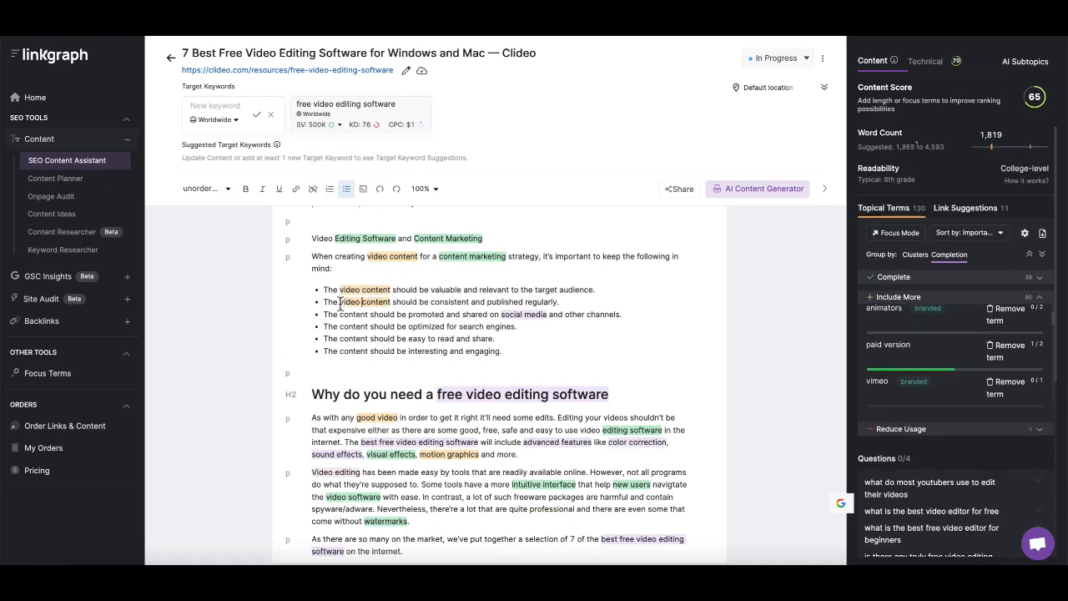
{"action": "left_click", "coordinate": [339, 315]}
{"action": "type", "text": "video"}
{"action": "type", "text": "video"}
{"action": "left_click", "coordinate": [340, 339]}
{"action": "type", "text": "video"}
{"action": "left_click", "coordinate": [340, 352]}
{"action": "type", "text": "video"}
Review the Onpage Audit's technical Head items: title, meta description and robots meta tag
{"action": "scroll", "coordinate": [541, 358], "scroll_direction": "up", "scroll_amount": 5}
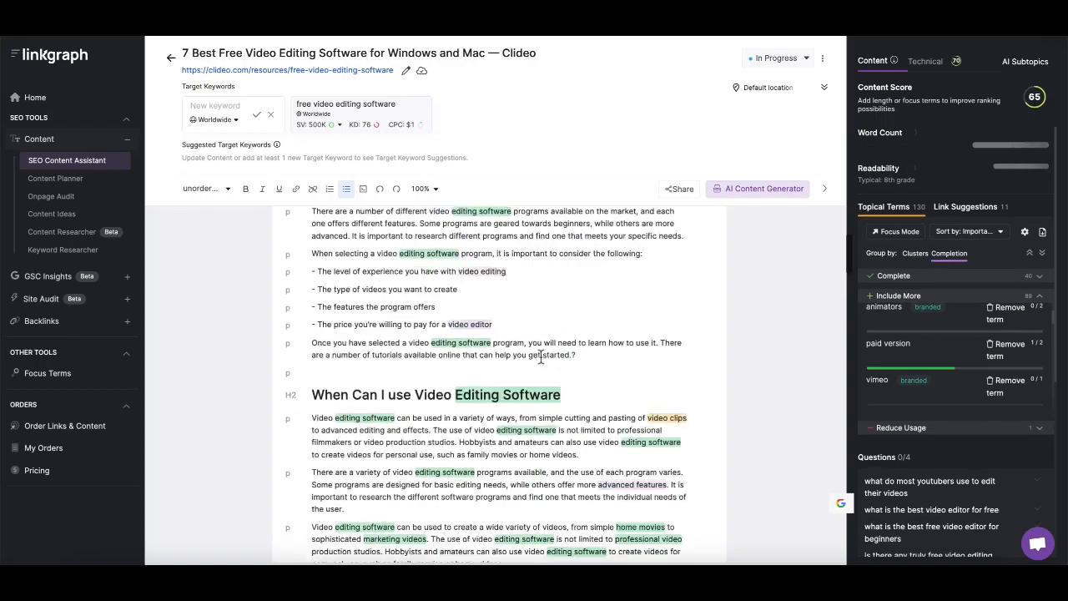
{"action": "scroll", "coordinate": [540, 357], "scroll_direction": "up", "scroll_amount": 5}
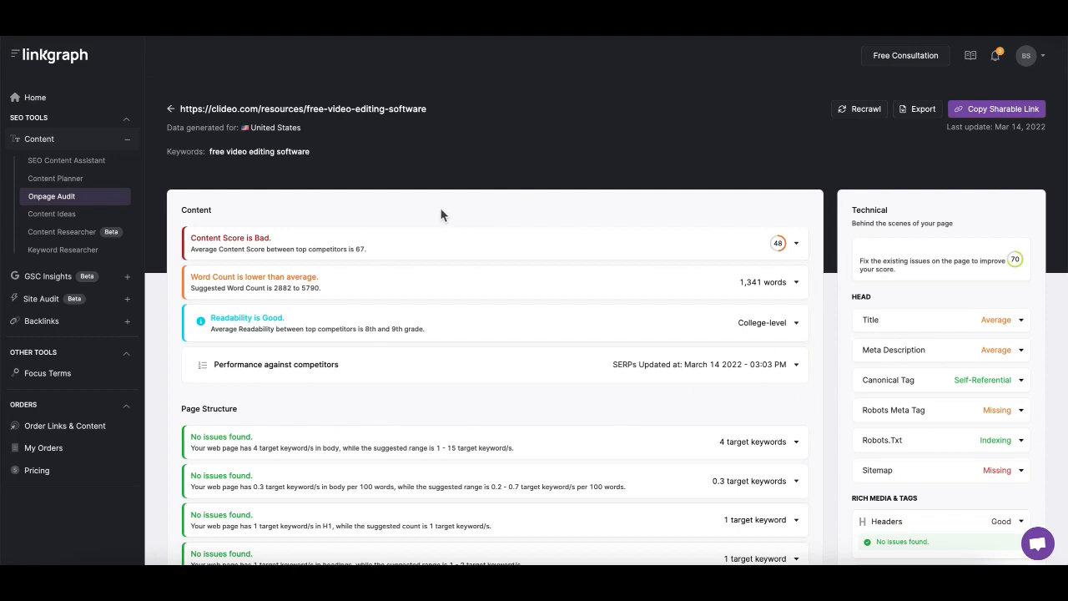
{"action": "scroll", "coordinate": [441, 215], "scroll_direction": "down", "scroll_amount": 3}
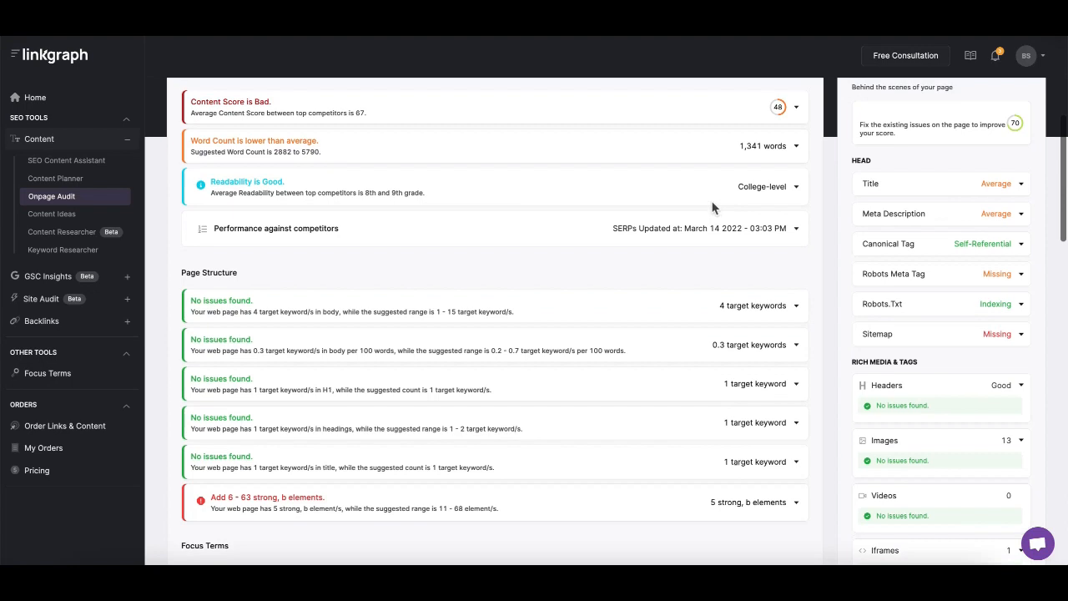
{"action": "scroll", "coordinate": [712, 207], "scroll_direction": "up", "scroll_amount": 2}
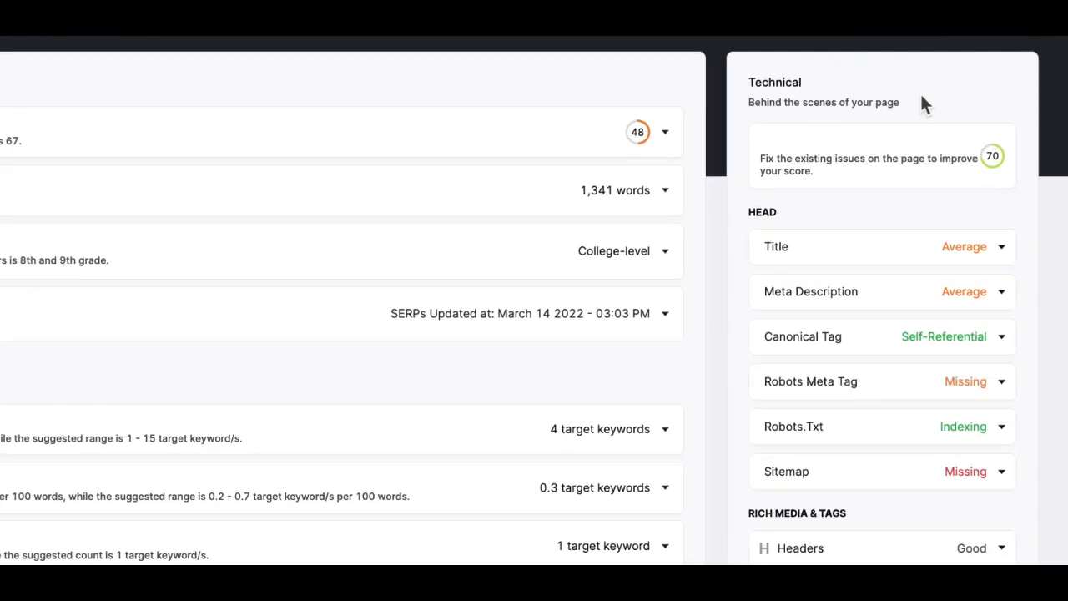
{"action": "left_click", "coordinate": [993, 244]}
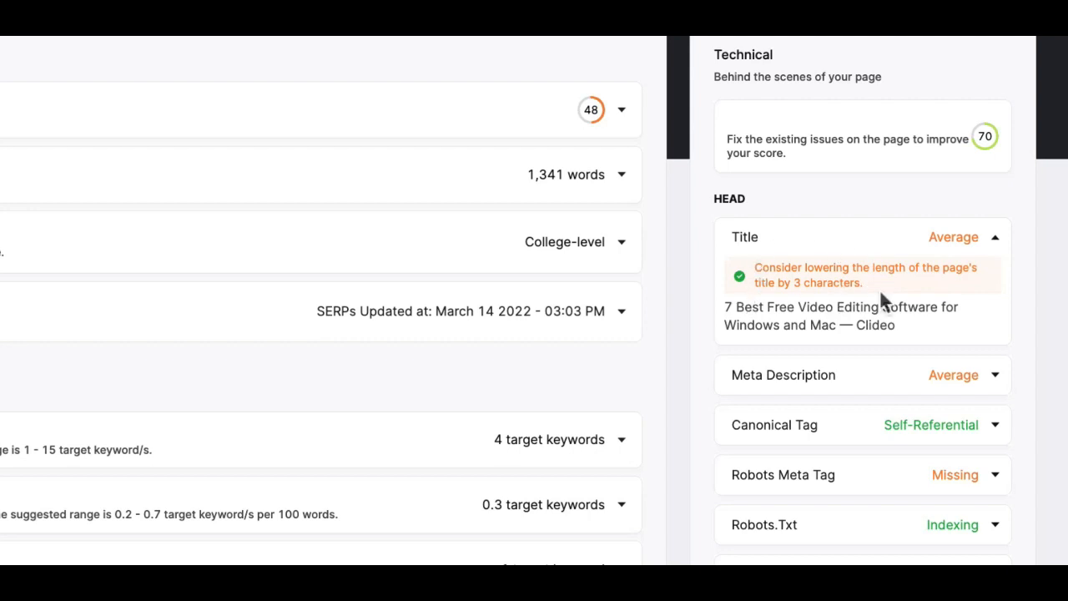
{"action": "left_click", "coordinate": [995, 244]}
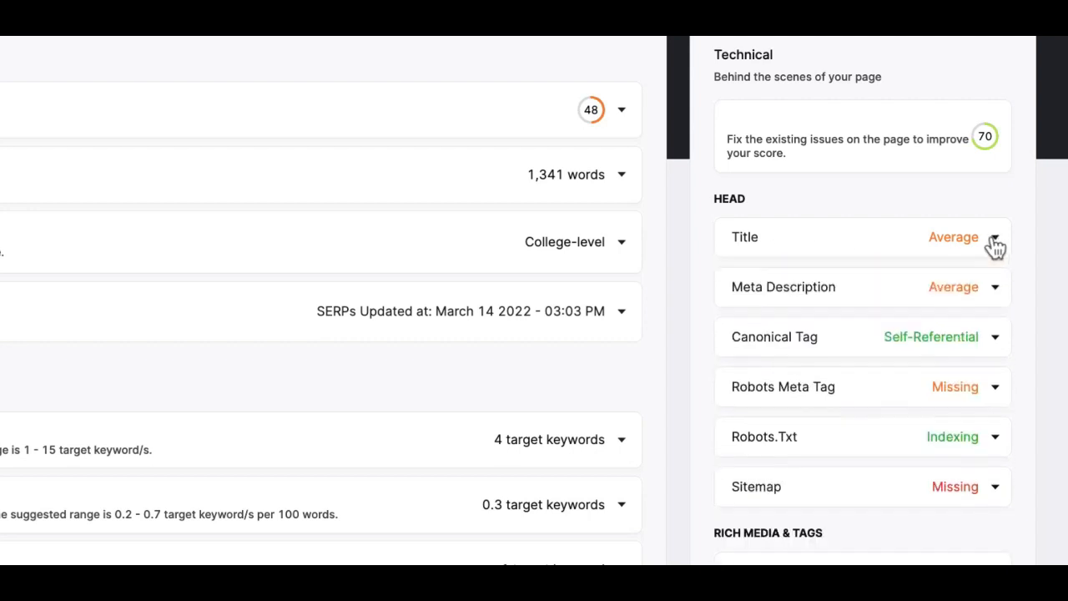
{"action": "left_click", "coordinate": [993, 288]}
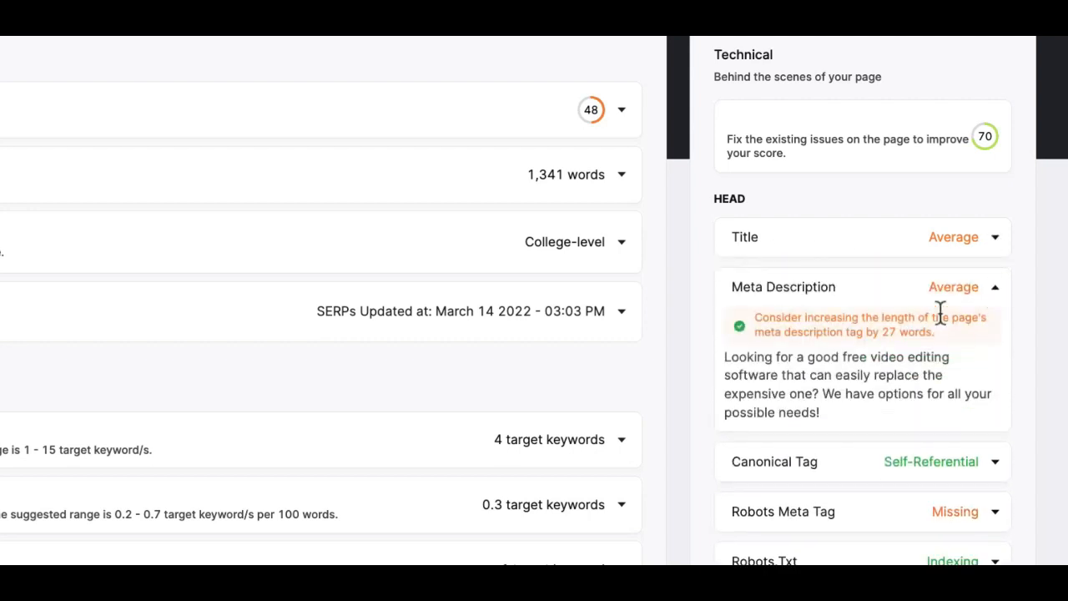
{"action": "left_click", "coordinate": [988, 292]}
{"action": "scroll", "coordinate": [987, 308], "scroll_direction": "down", "scroll_amount": 3}
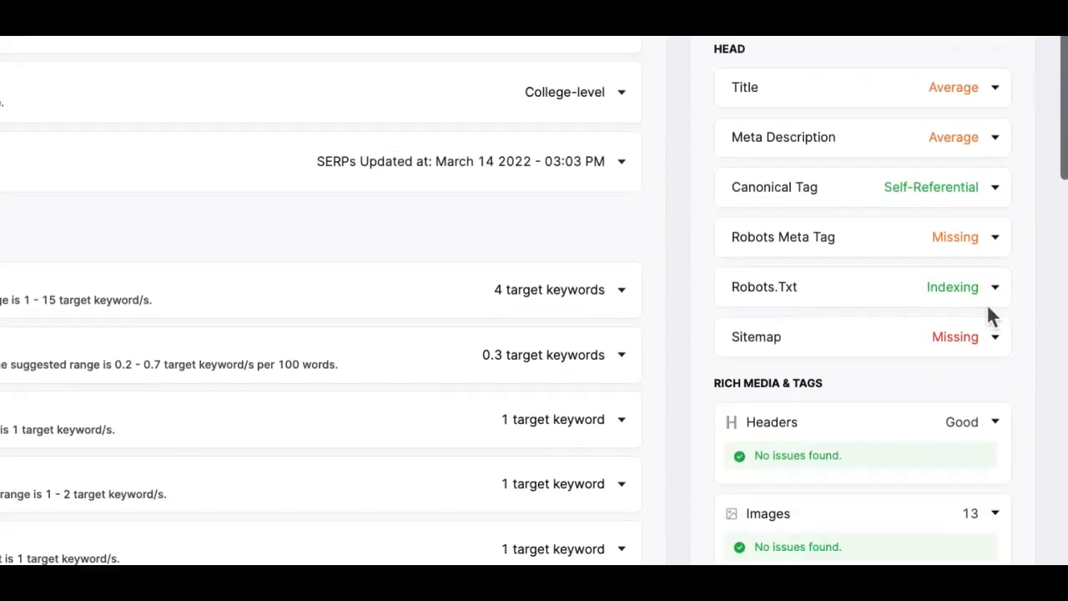
{"action": "left_click", "coordinate": [987, 240]}
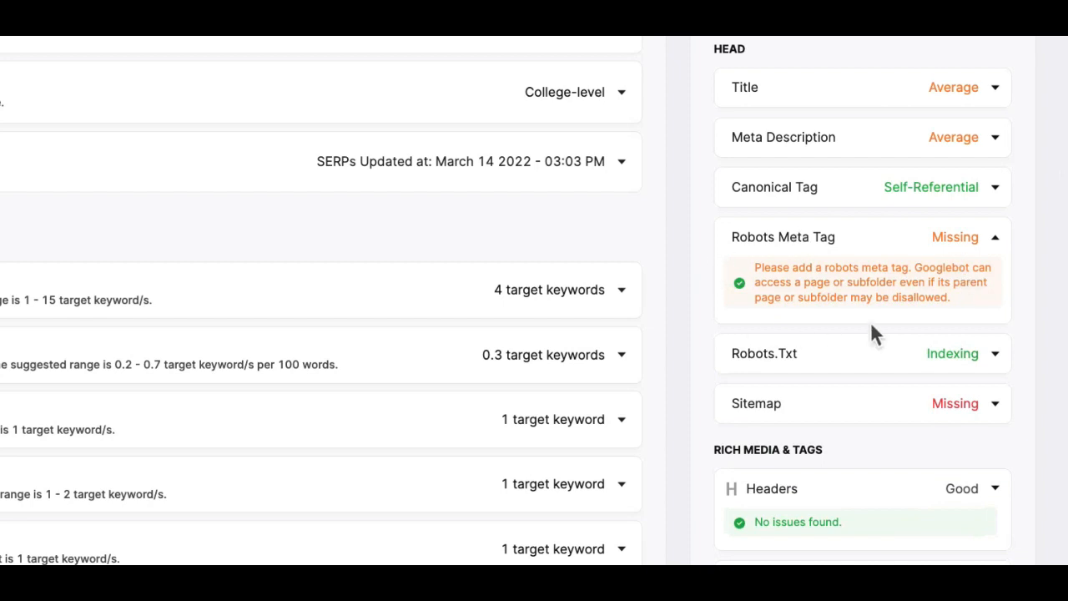
{"action": "left_click", "coordinate": [993, 240]}
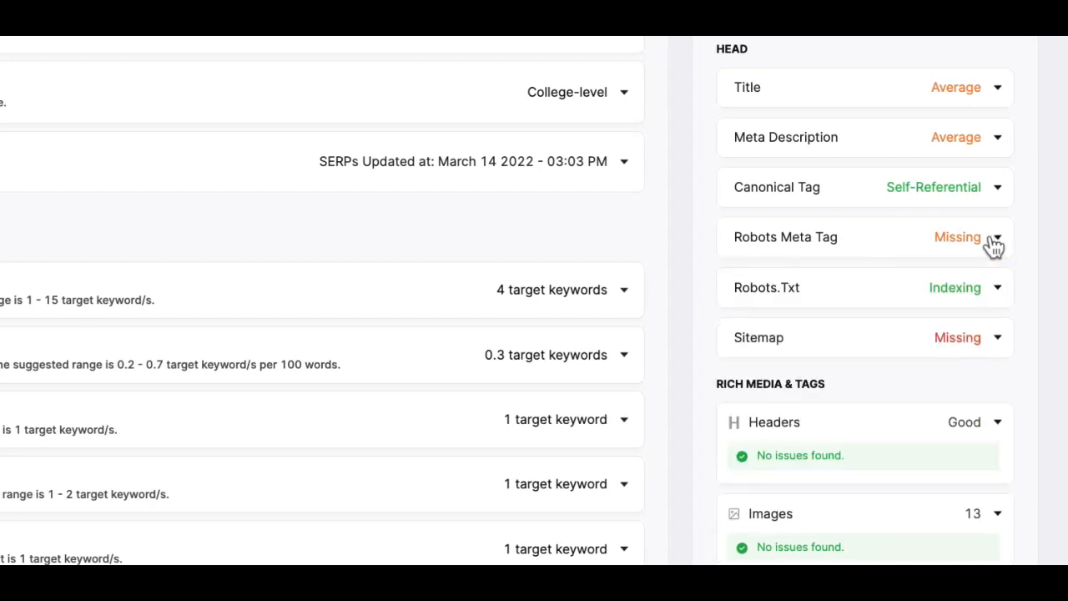
{"action": "scroll", "coordinate": [934, 234], "scroll_direction": "up", "scroll_amount": 4}
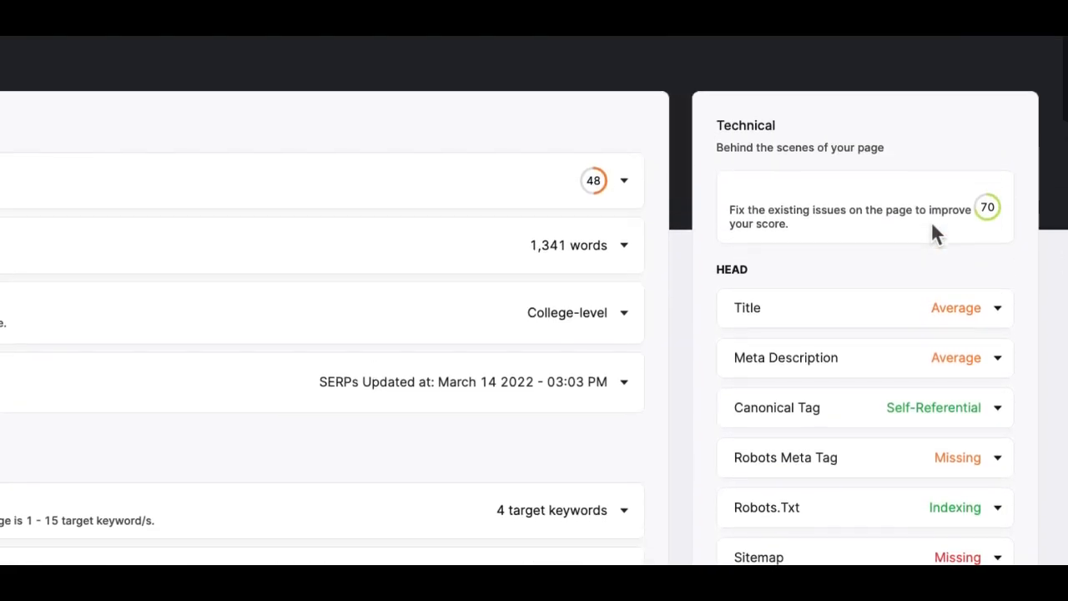
{"action": "scroll", "coordinate": [933, 234], "scroll_direction": "up", "scroll_amount": 3}
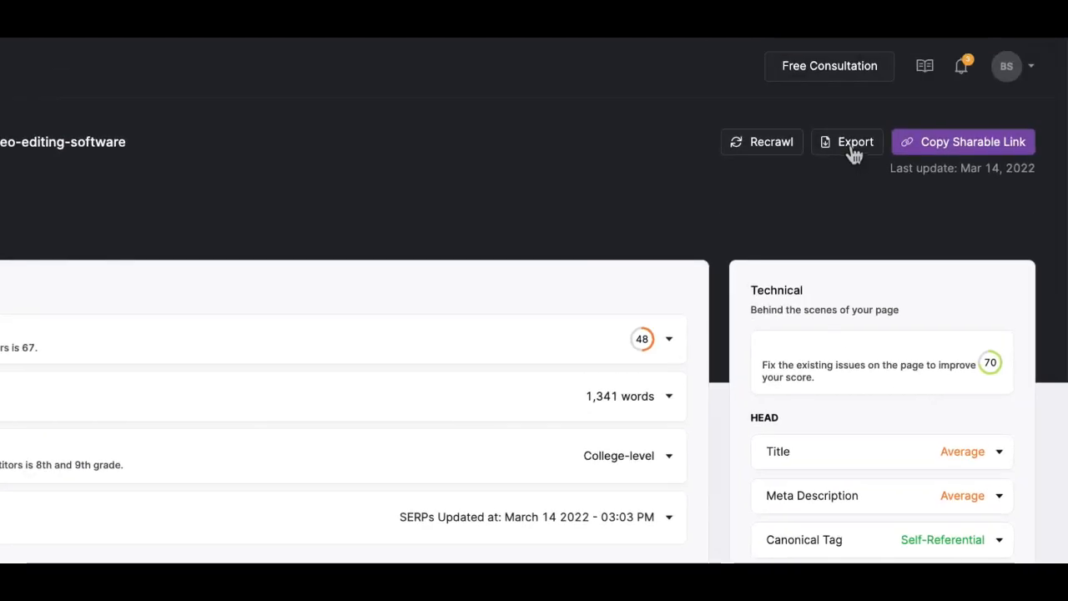
Export the onpage audit report to PNG
{"action": "left_click", "coordinate": [854, 146]}
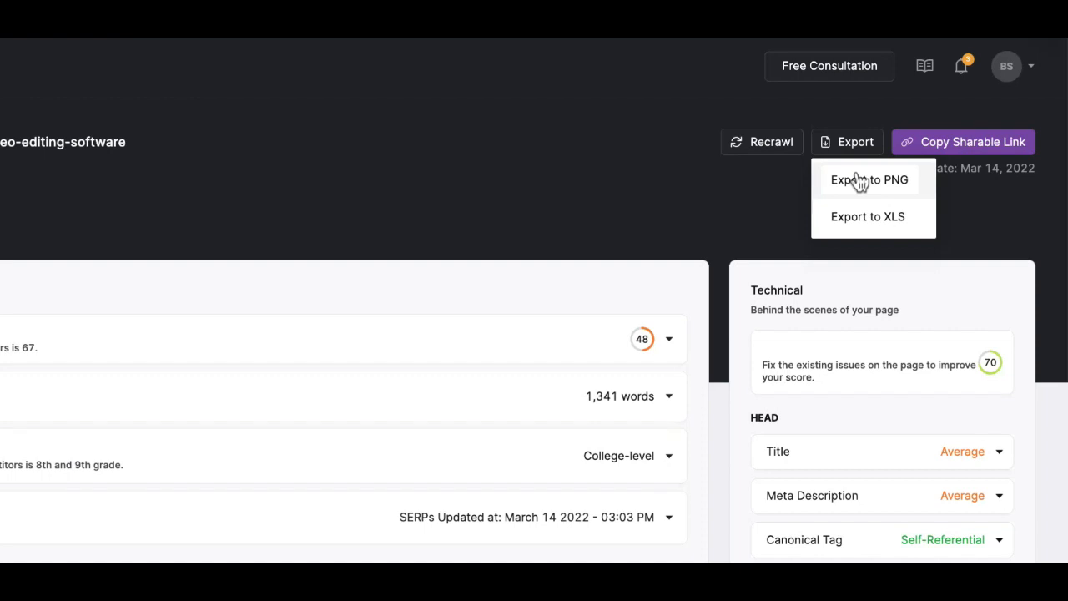
{"action": "left_click", "coordinate": [860, 182]}
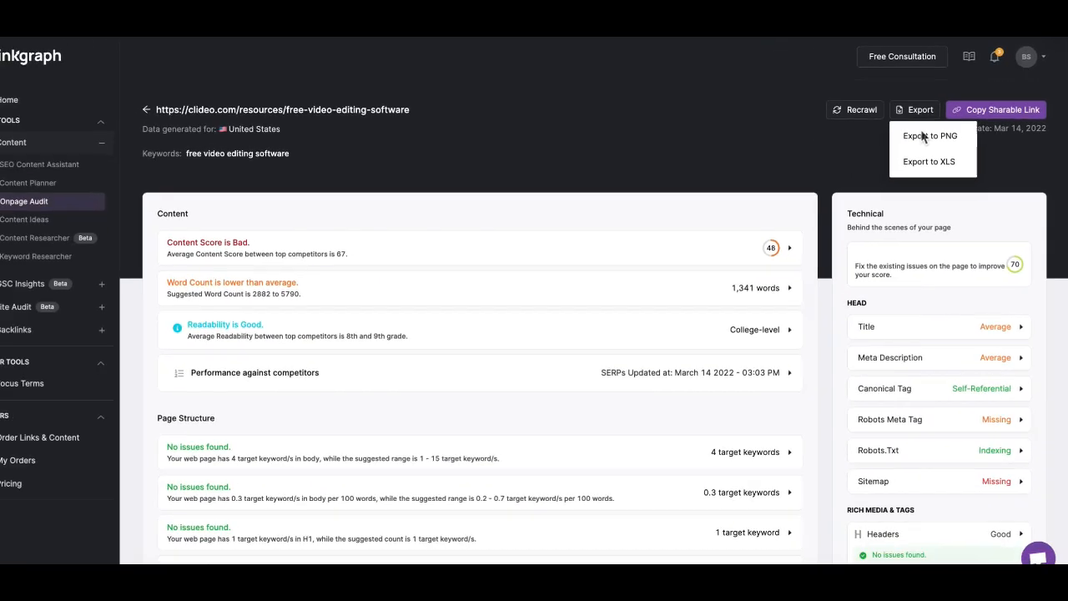
{"action": "left_click", "coordinate": [927, 135]}
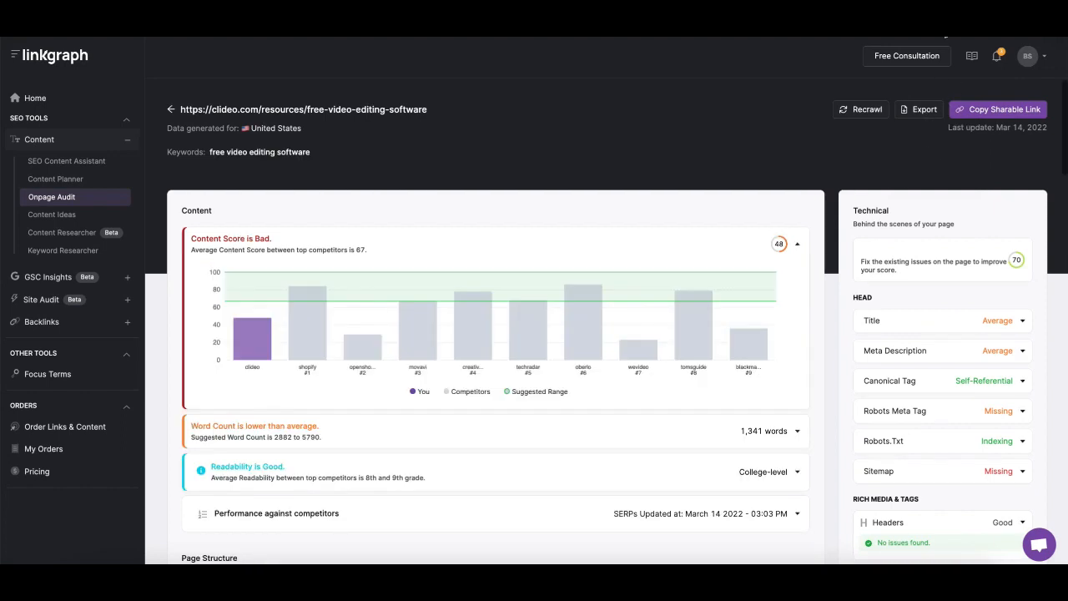
Open the downloaded audit PNG and go back to the Onpage Audit start page
{"action": "left_click", "coordinate": [83, 556]}
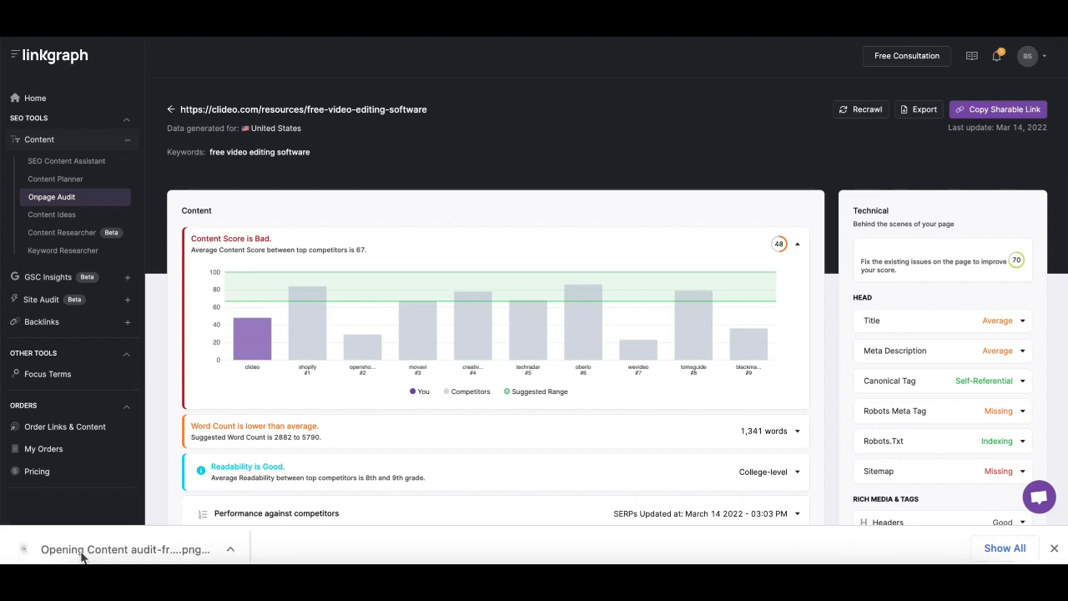
{"action": "scroll", "coordinate": [204, 274], "scroll_direction": "down", "scroll_amount": 1}
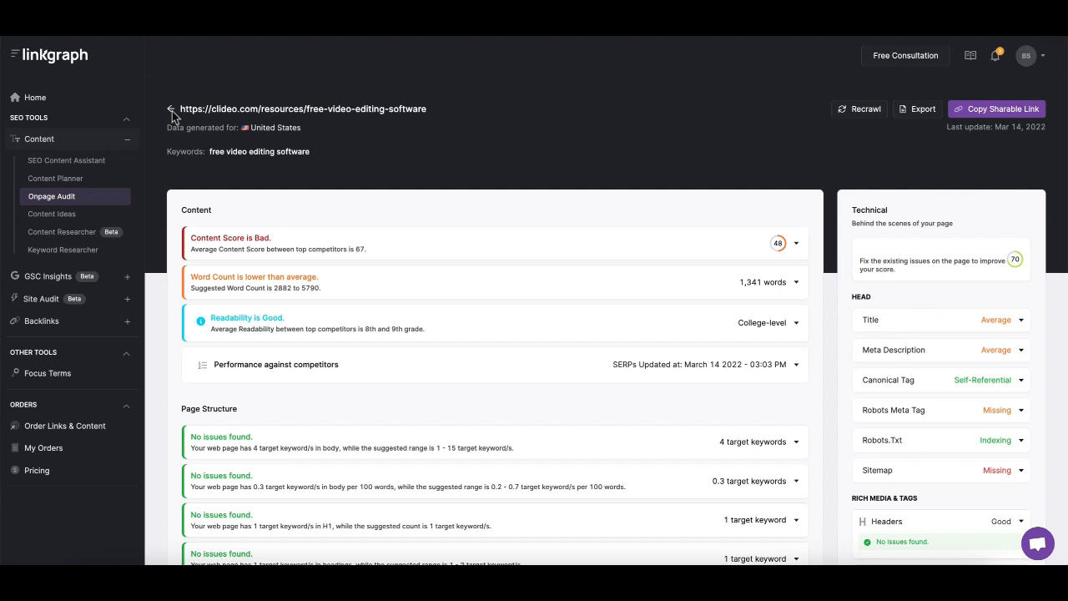
{"action": "left_click", "coordinate": [171, 111]}
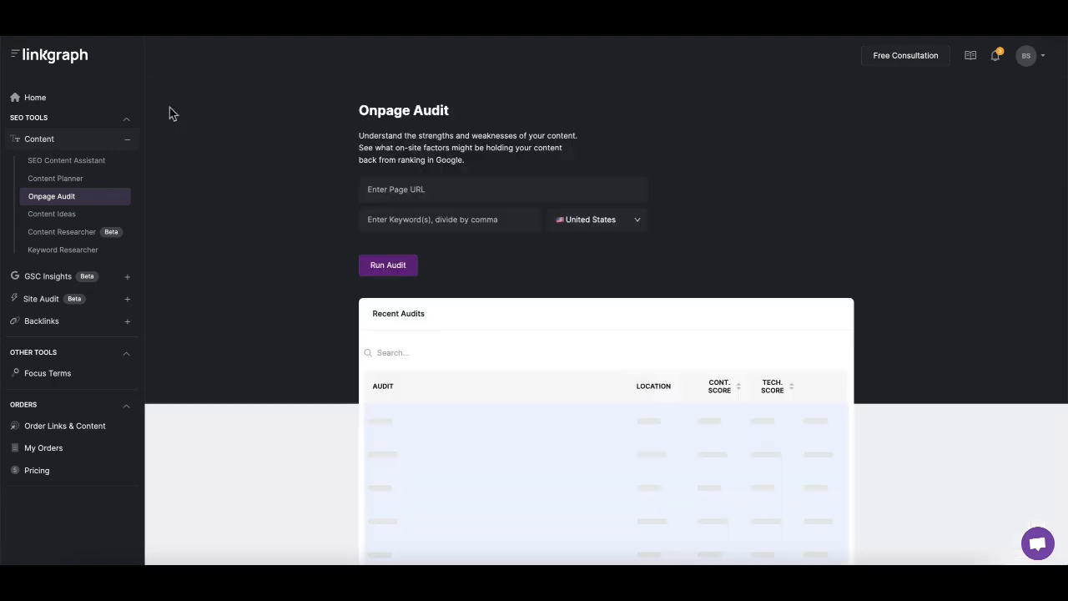
{"action": "left_click", "coordinate": [412, 188]}
{"action": "type", "text": "https://clideo.com/resources/free-video-editing-software"}
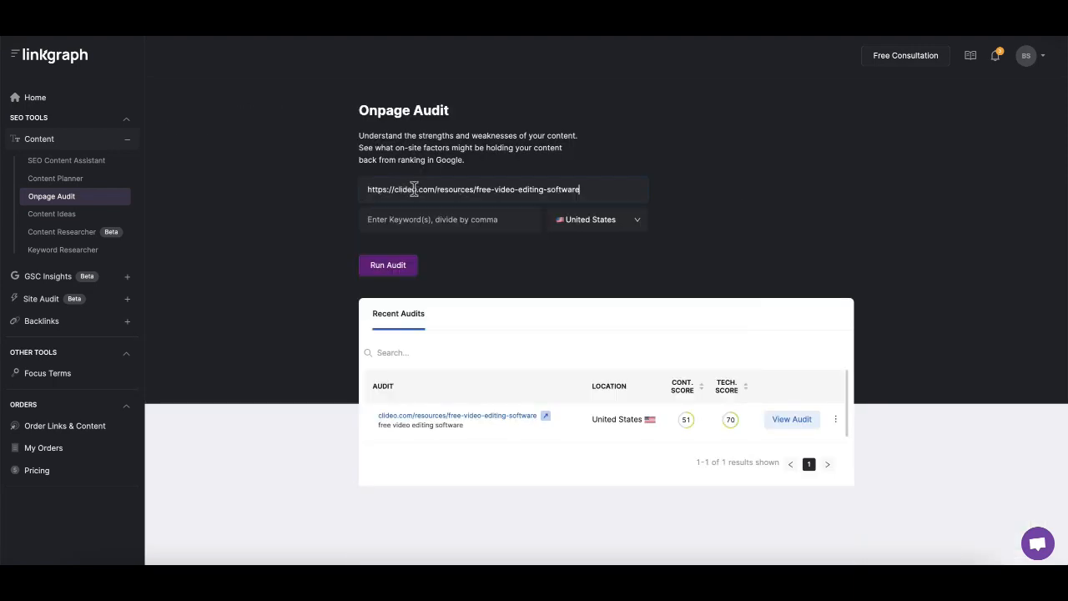
{"action": "type", "text": "free v"}
{"action": "type", "text": "ideo editi"}
{"action": "type", "text": "ng software, best"}
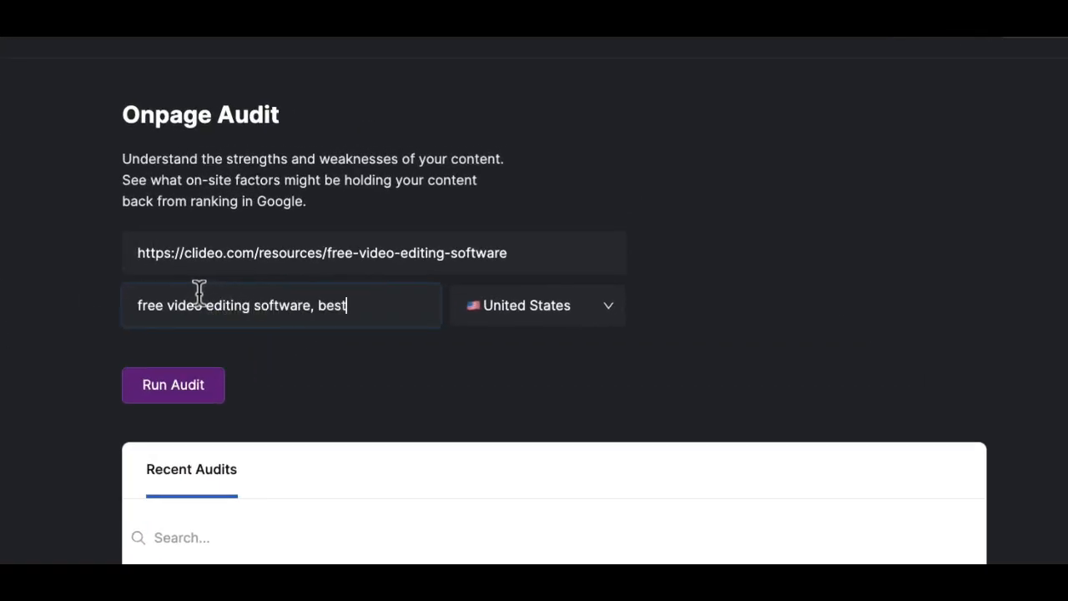
{"action": "type", "text": " video editing software, bes"}
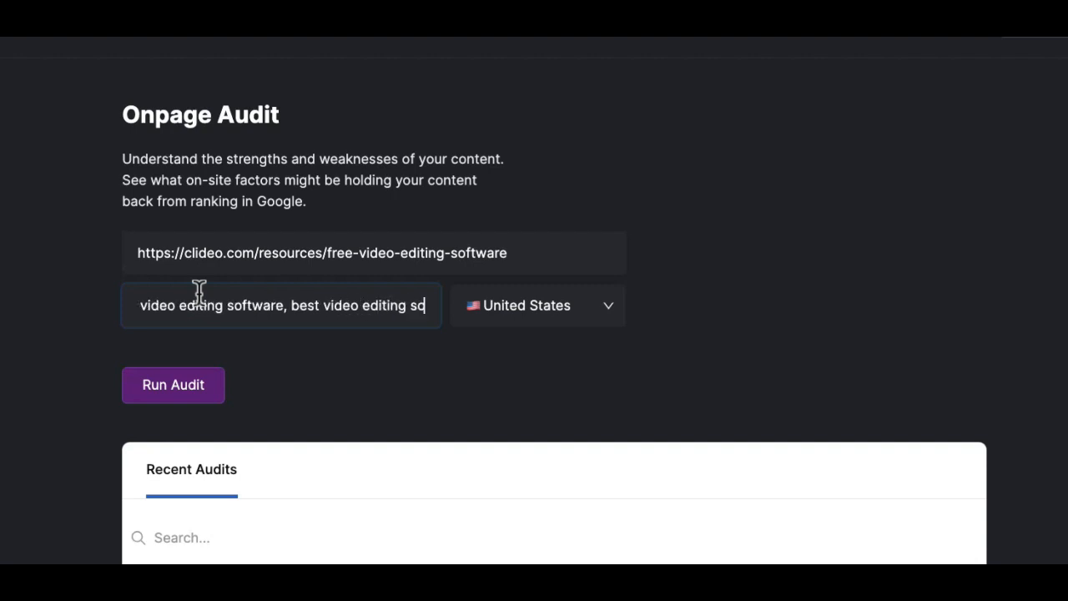
{"action": "type", "text": "t"}
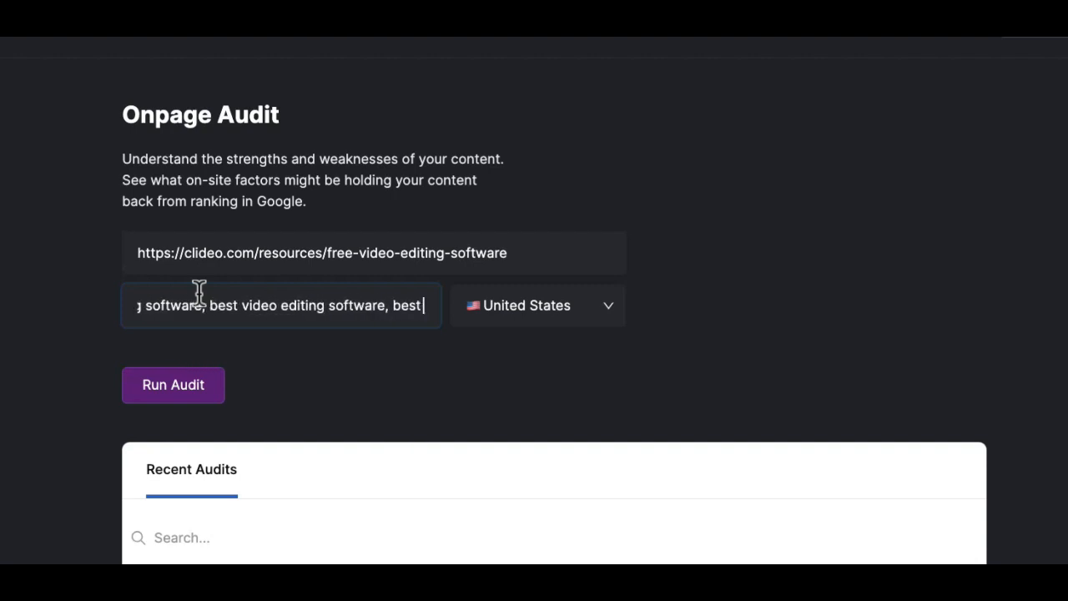
{"action": "type", "text": " free video editor"}
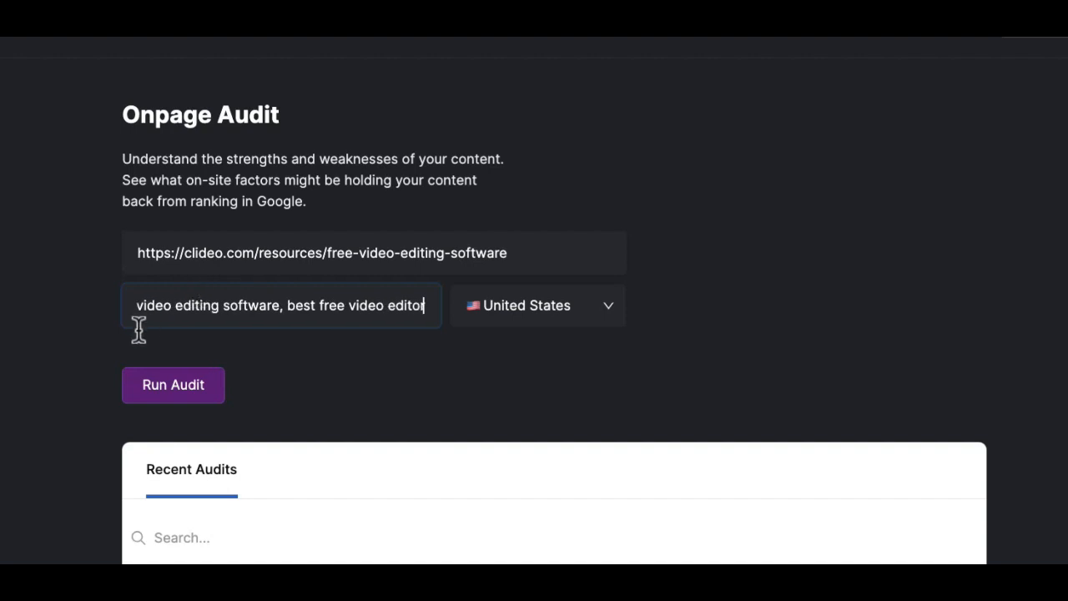
{"action": "left_click", "coordinate": [194, 384]}
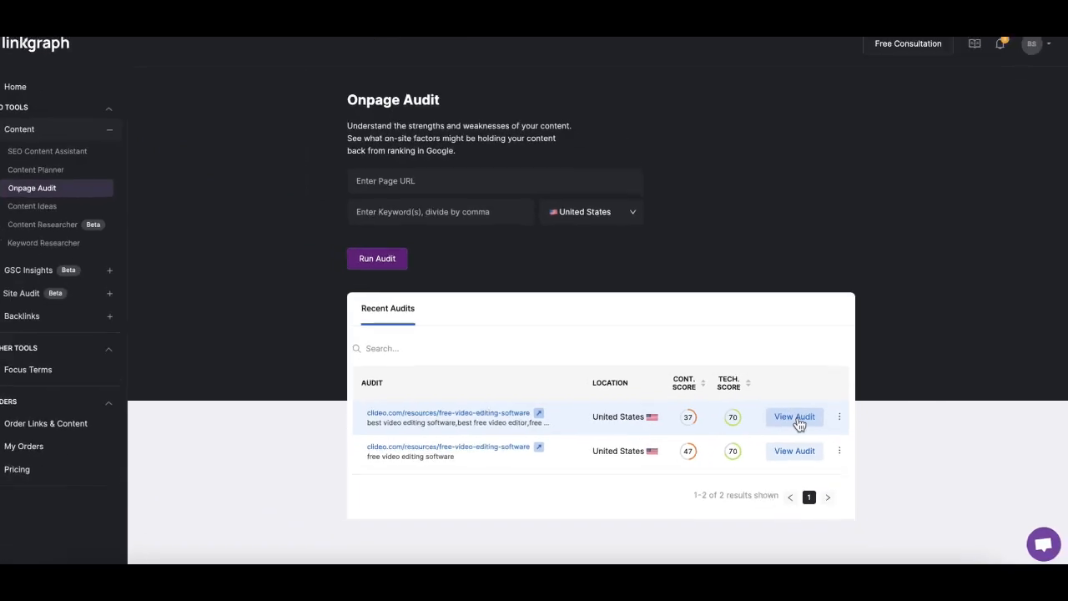
Open the new audit and compare its content results across the three keyword tabs, including the content score chart
{"action": "left_click", "coordinate": [797, 421]}
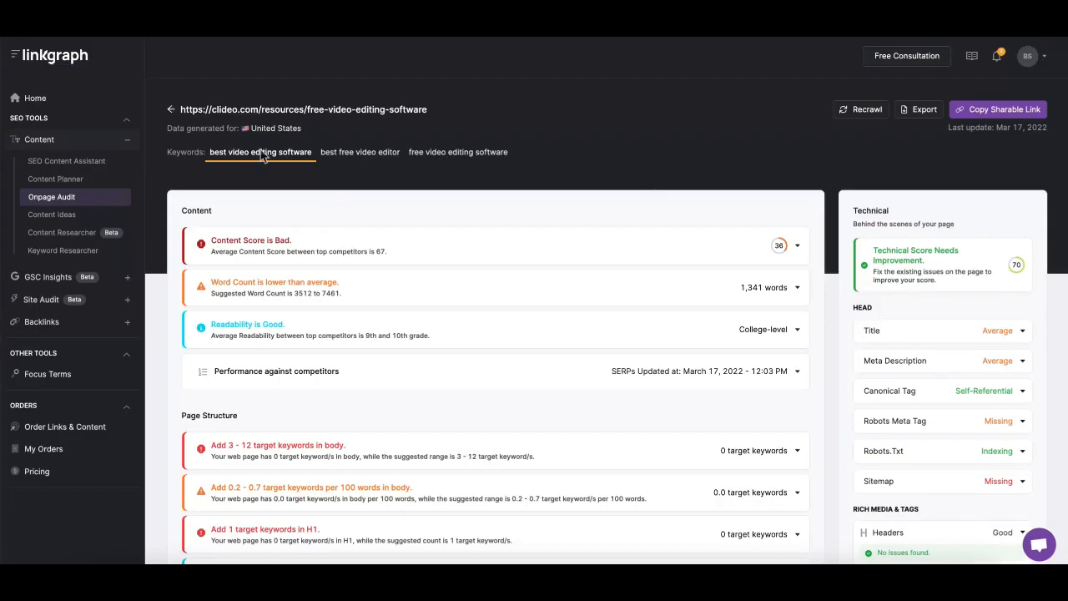
{"action": "left_click", "coordinate": [363, 157]}
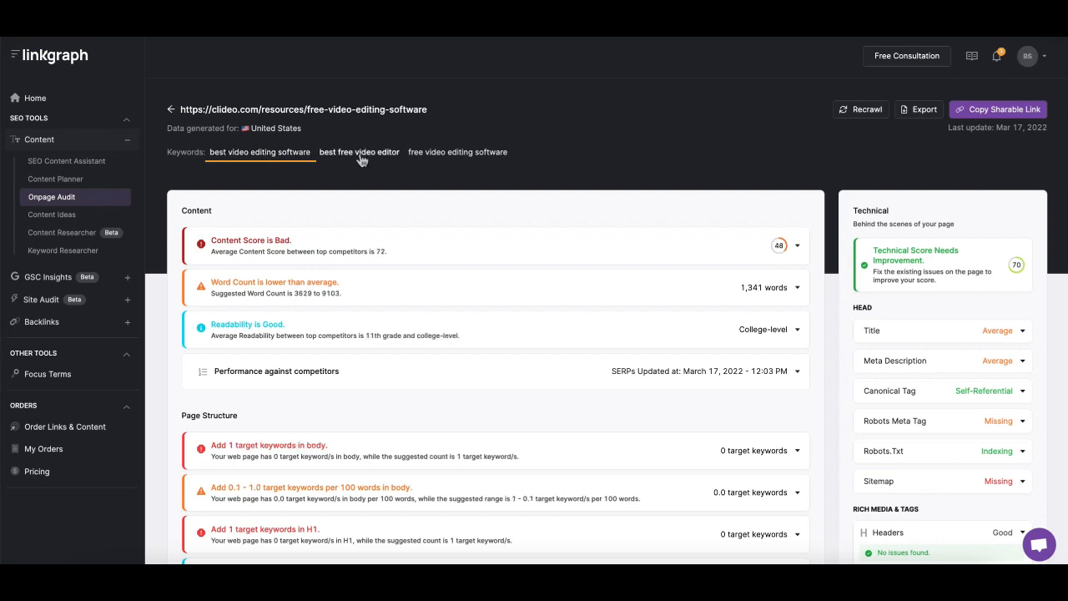
{"action": "left_click", "coordinate": [448, 158]}
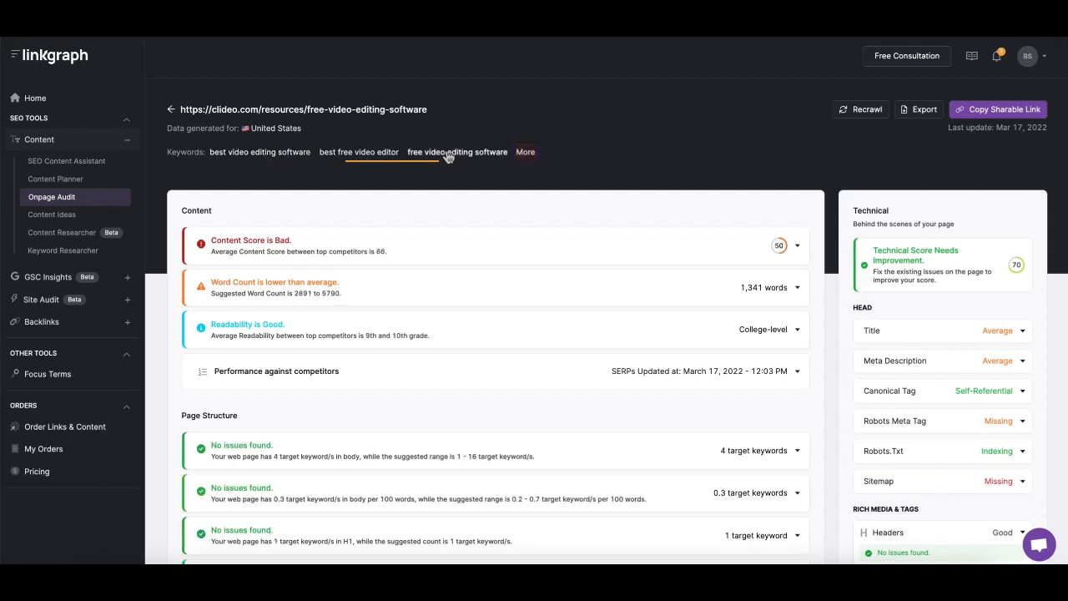
{"action": "left_click", "coordinate": [366, 157]}
{"action": "left_click", "coordinate": [263, 158]}
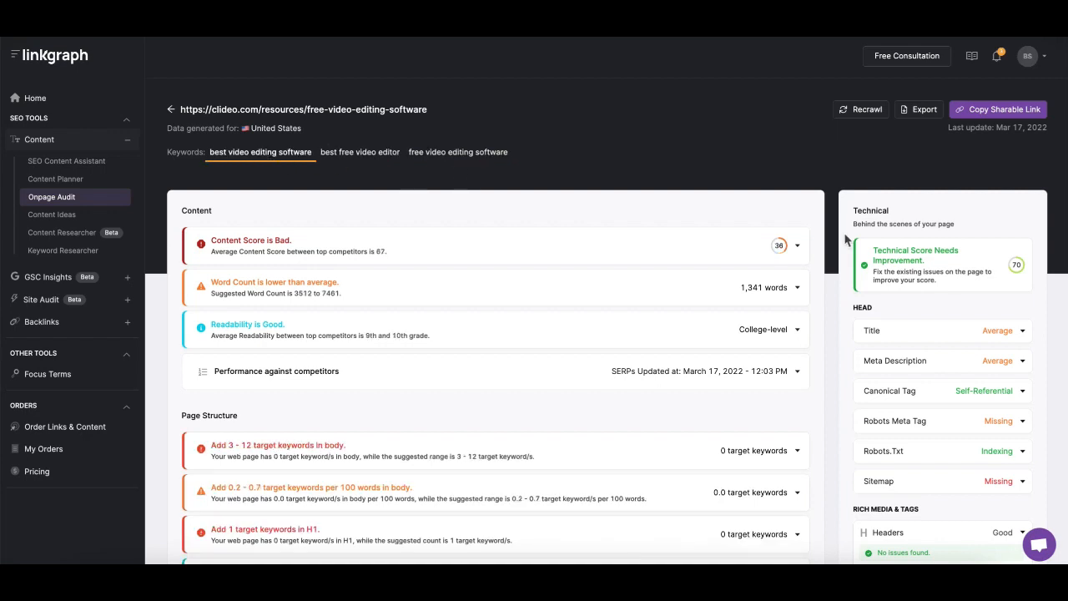
{"action": "left_click", "coordinate": [797, 249]}
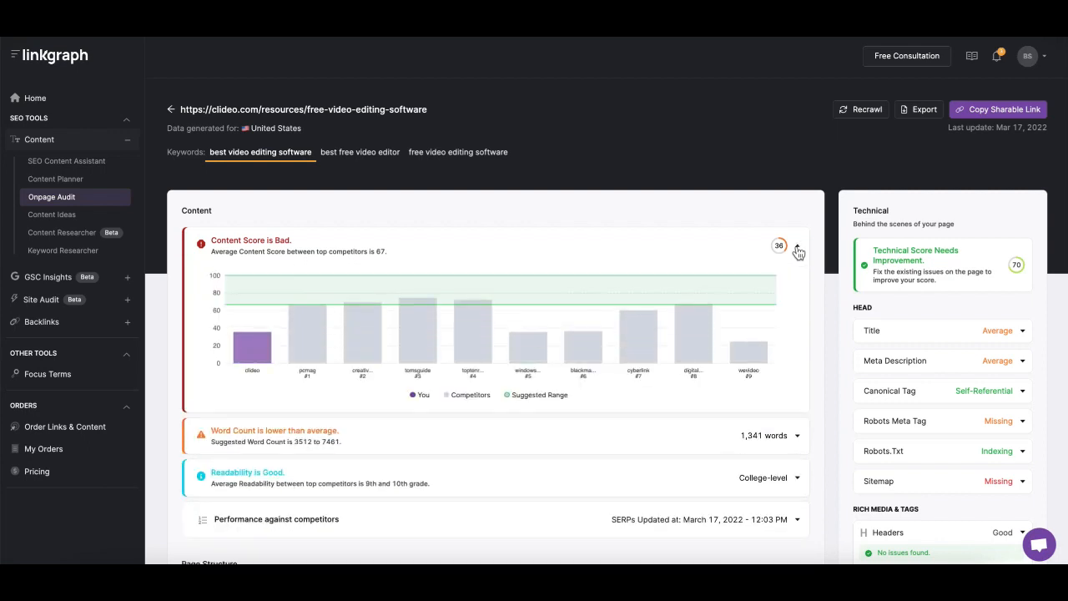
{"action": "left_click", "coordinate": [797, 249]}
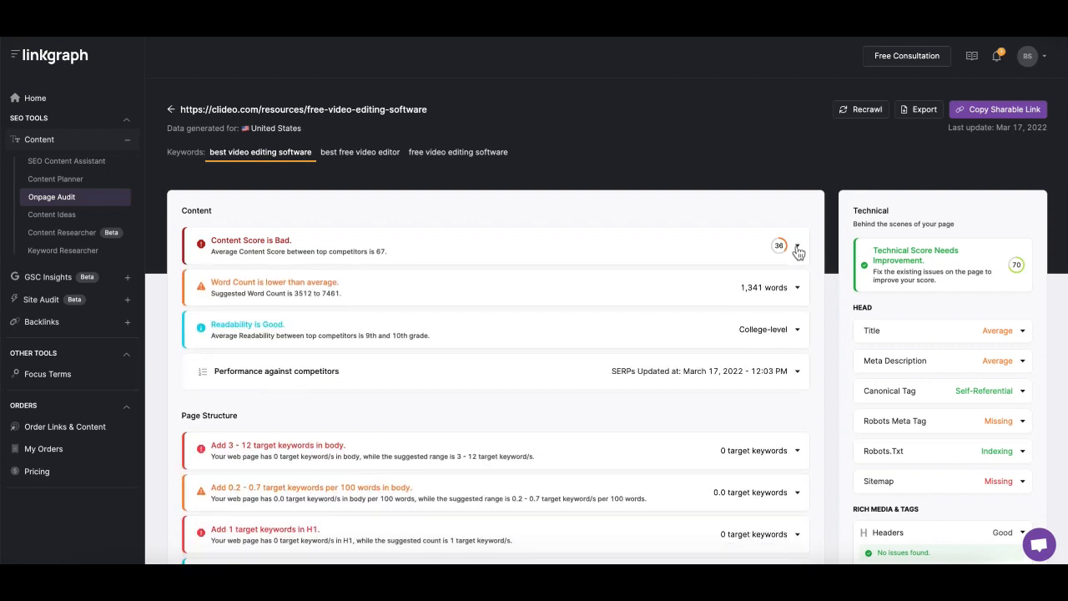